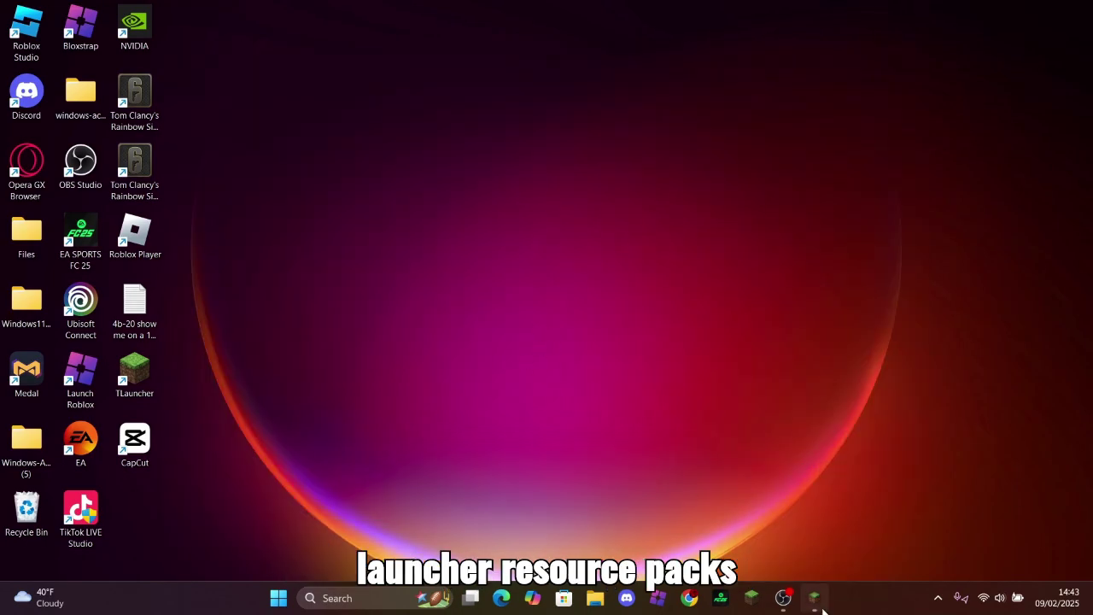
Restore the TLauncher window from the taskbar and shift it slightly right.
{"action": "left_click", "coordinate": [814, 598]}
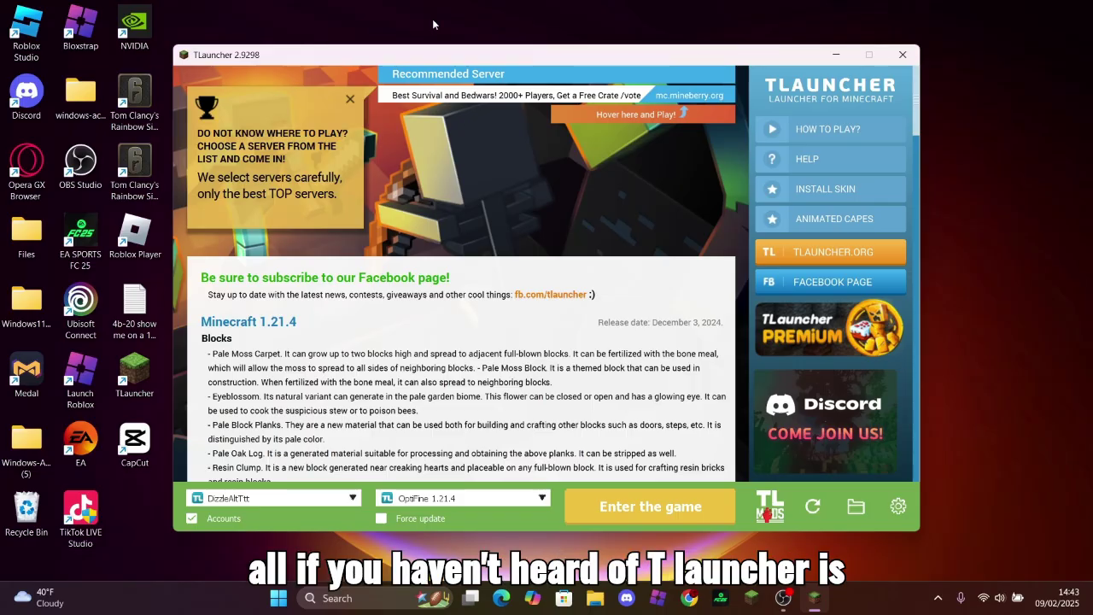
{"action": "mouse_move", "coordinate": [474, 59]}
{"action": "left_mouse_down"}
{"action": "mouse_move", "coordinate": [543, 51]}
{"action": "mouse_move", "coordinate": [528, 90]}
{"action": "mouse_move", "coordinate": [547, 58]}
{"action": "left_mouse_up"}
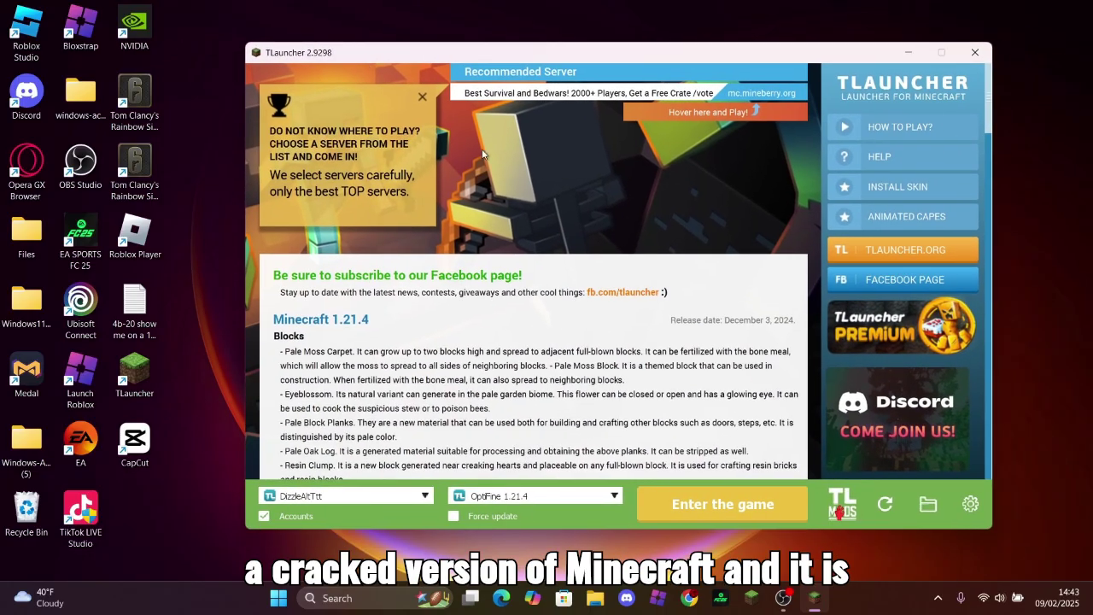
Search Chrome for 'tlauncher download' and go to the official tlauncher.org site.
{"action": "left_click", "coordinate": [690, 598]}
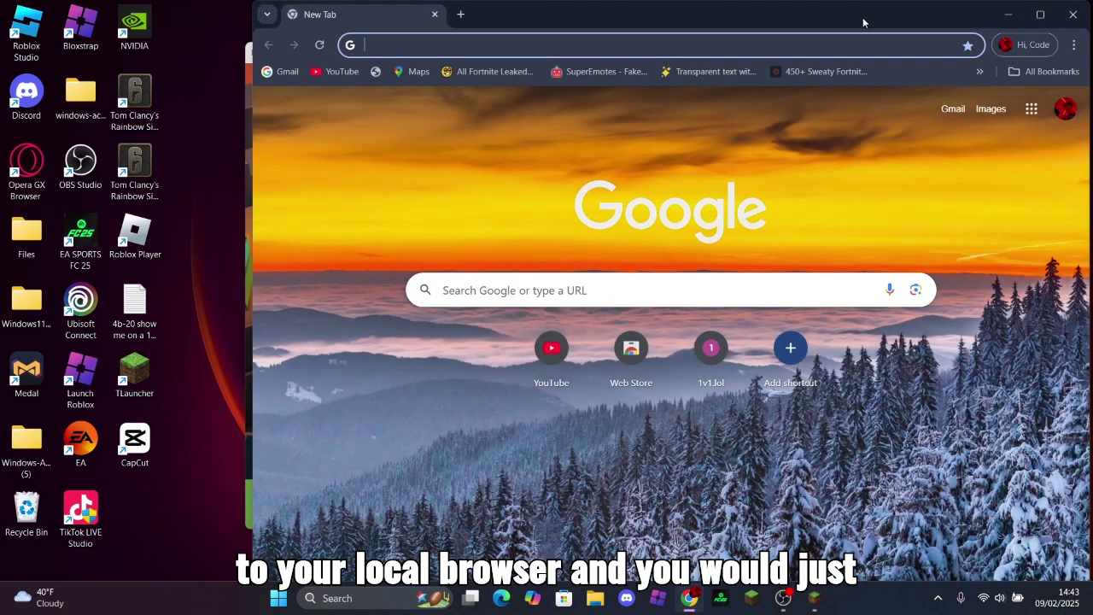
{"action": "left_click_drag", "start_coordinate": [863, 22], "coordinate": [770, 31]}
{"action": "type", "text": "tlauncher "}
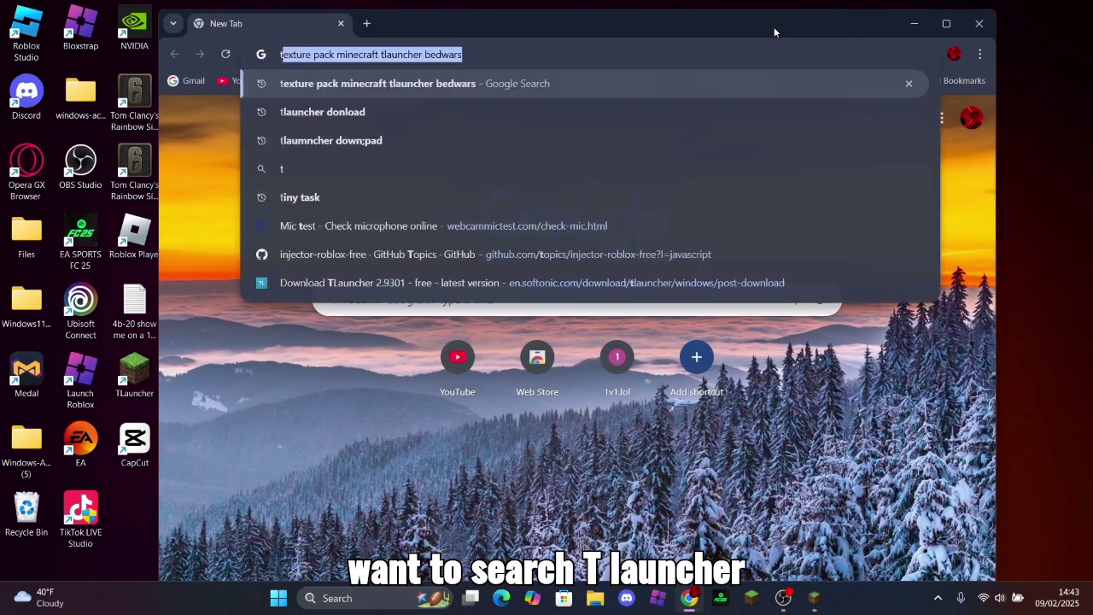
{"action": "type", "text": "download"}
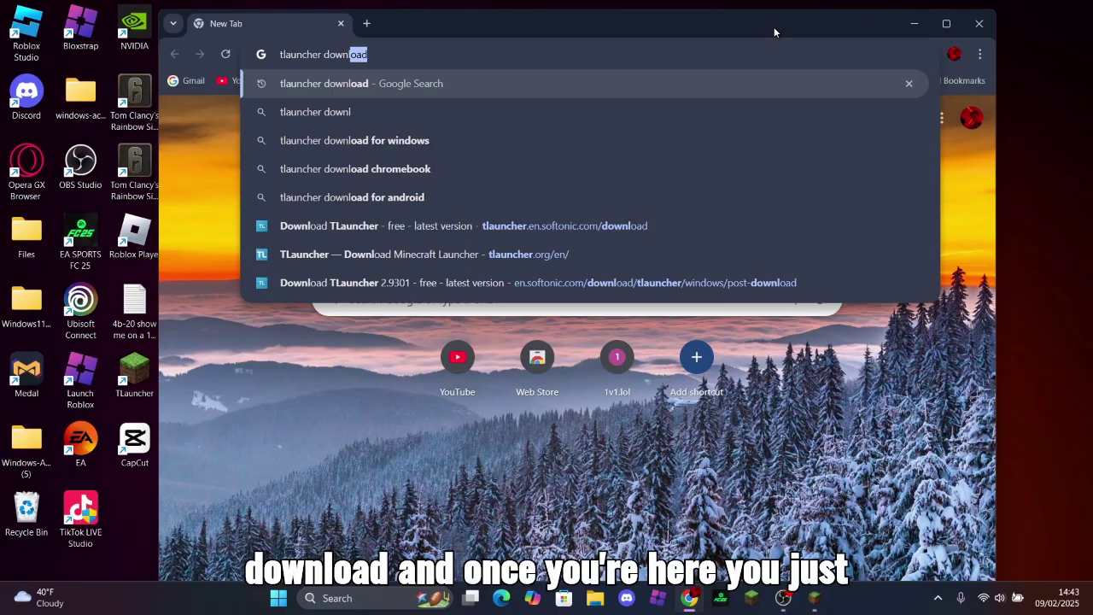
{"action": "key", "text": "Return"}
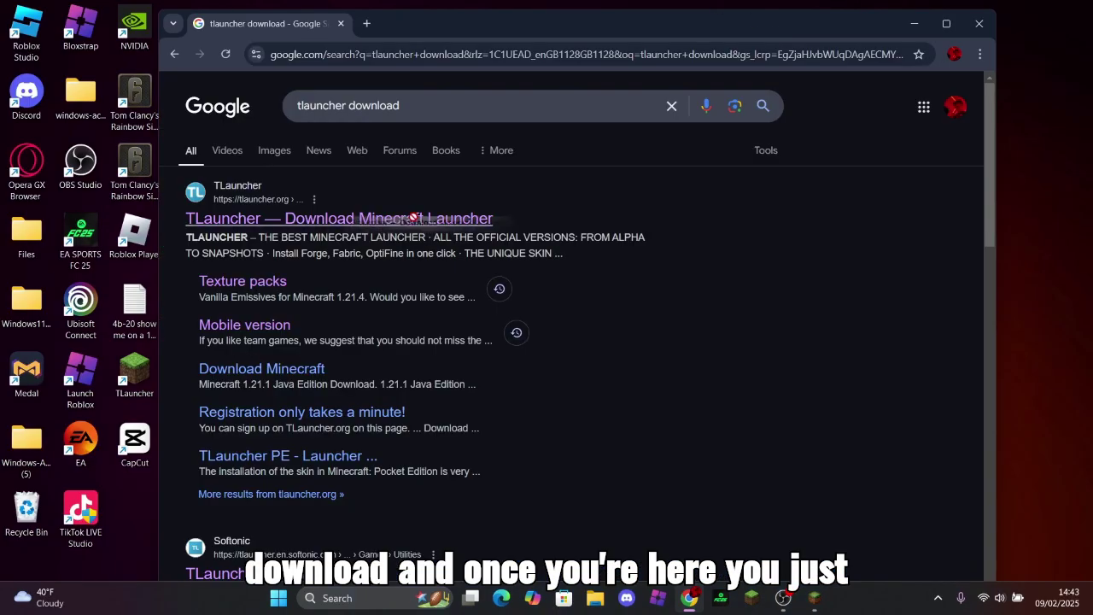
{"action": "left_click", "coordinate": [413, 217]}
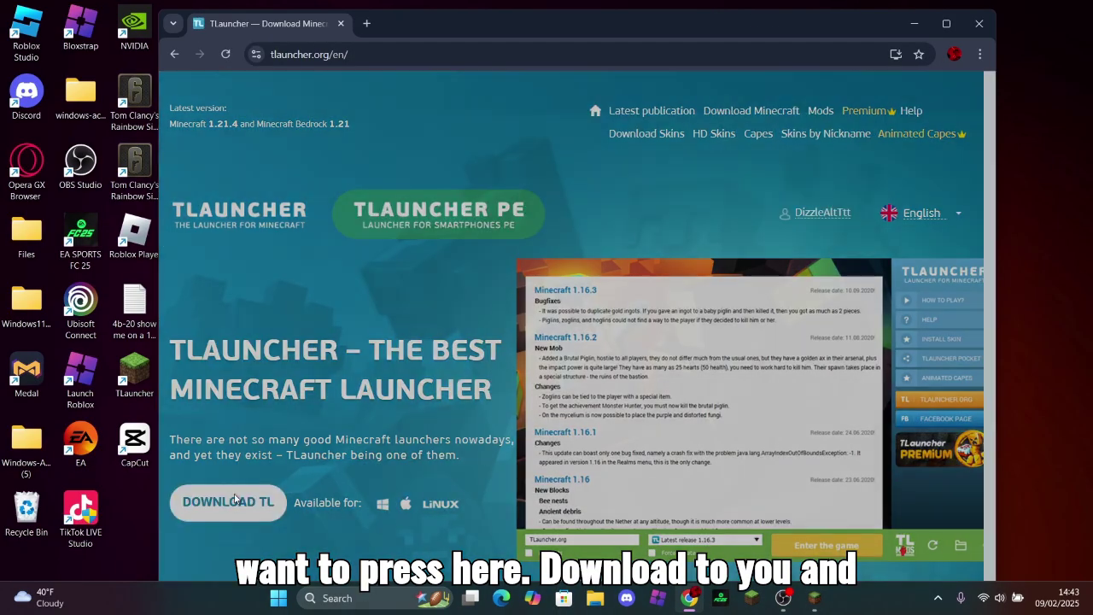
Download the Windows TLauncher installer, check it in the download history, then close Chrome.
{"action": "left_click", "coordinate": [235, 501]}
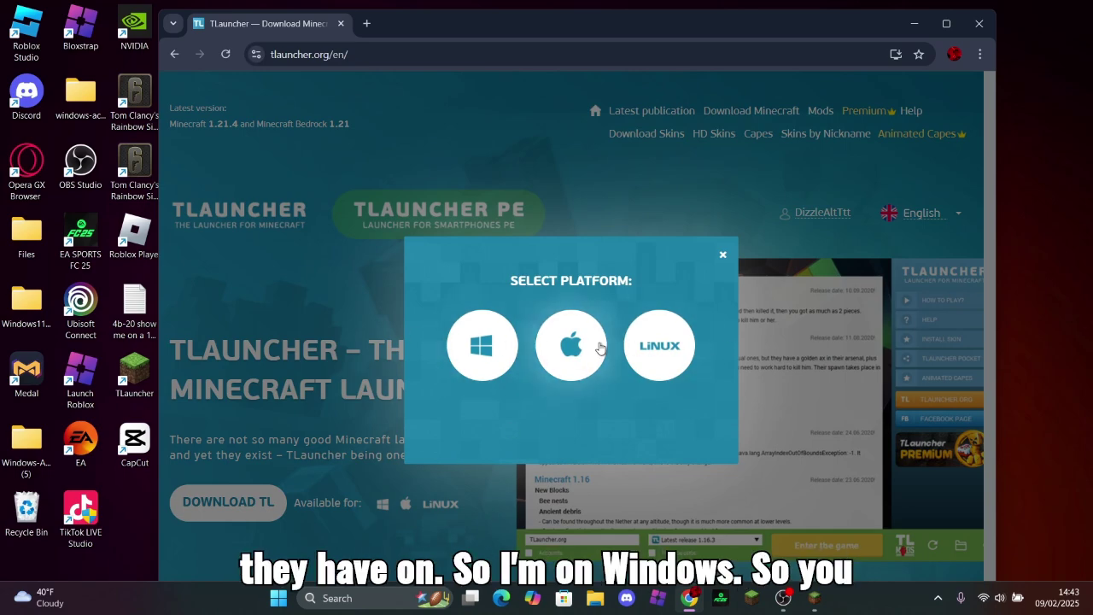
{"action": "left_click", "coordinate": [485, 346]}
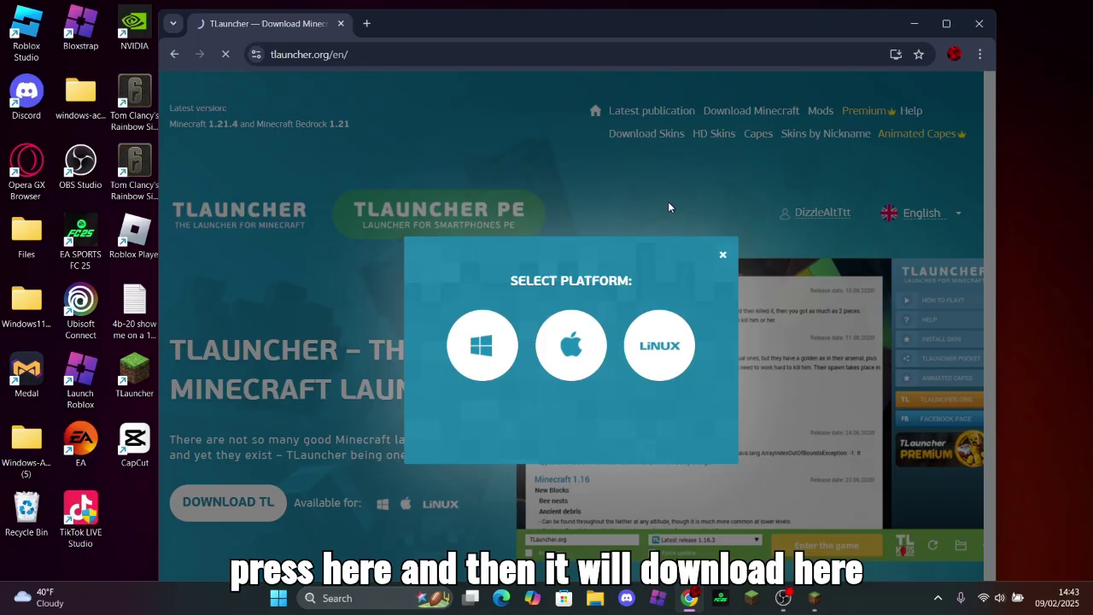
{"action": "left_click", "coordinate": [929, 55]}
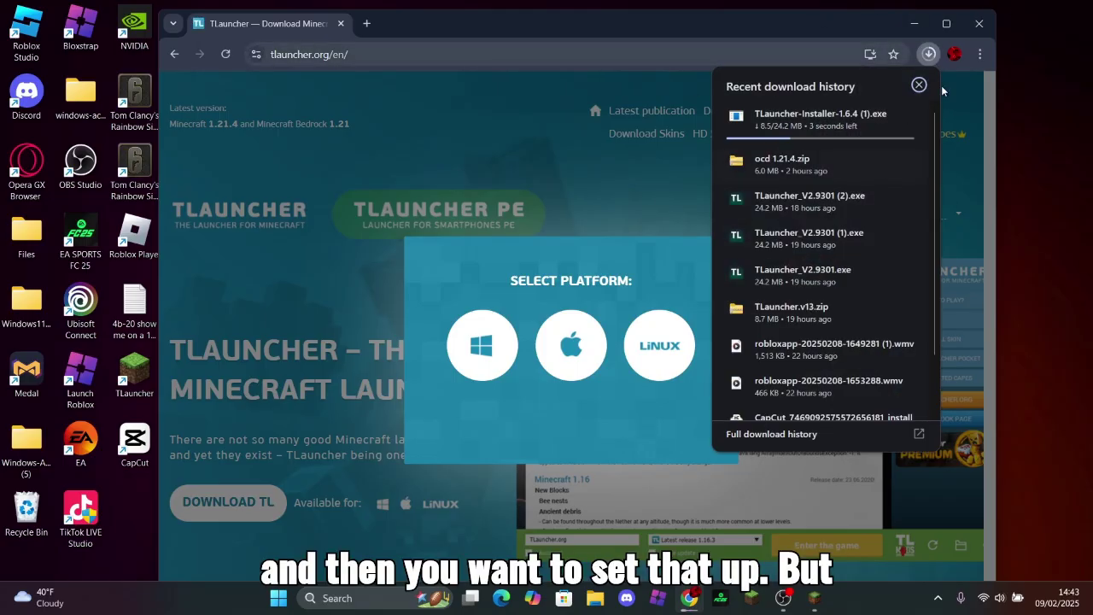
{"action": "left_click", "coordinate": [979, 23]}
{"action": "left_click", "coordinate": [667, 146]}
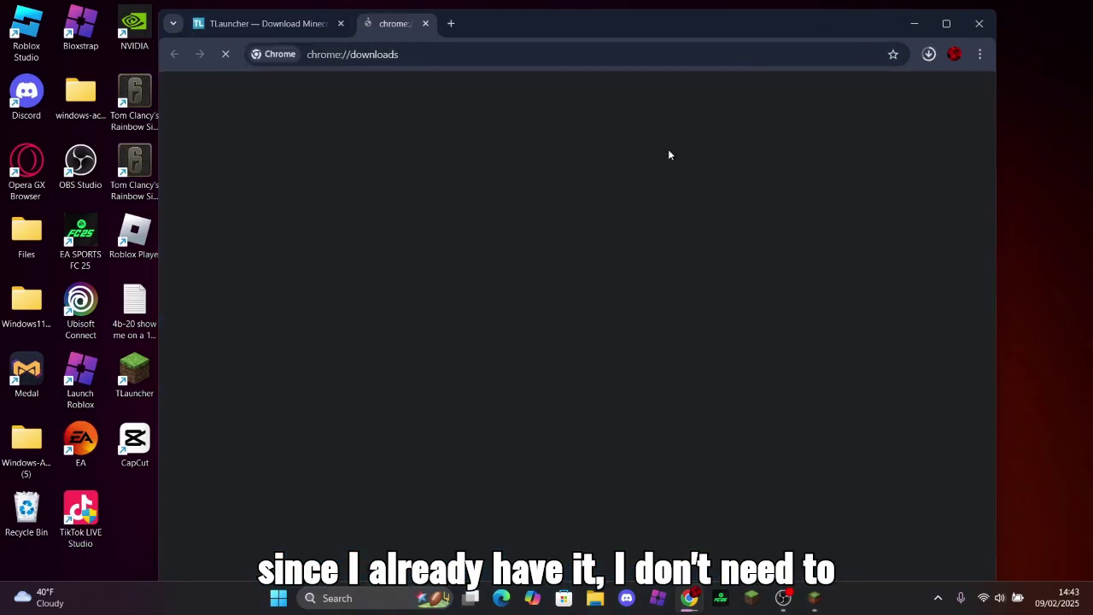
{"action": "left_click", "coordinate": [976, 27]}
{"action": "left_click", "coordinate": [649, 145]}
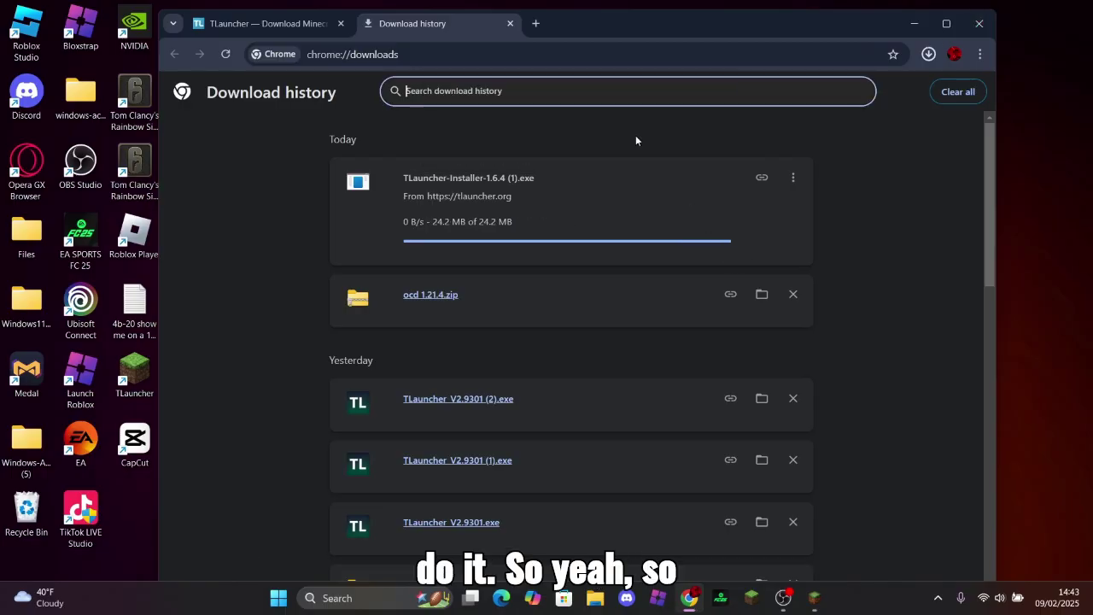
Keep the current account and the OptiFine 1.21.4 version, and start the game.
{"action": "left_click", "coordinate": [979, 23]}
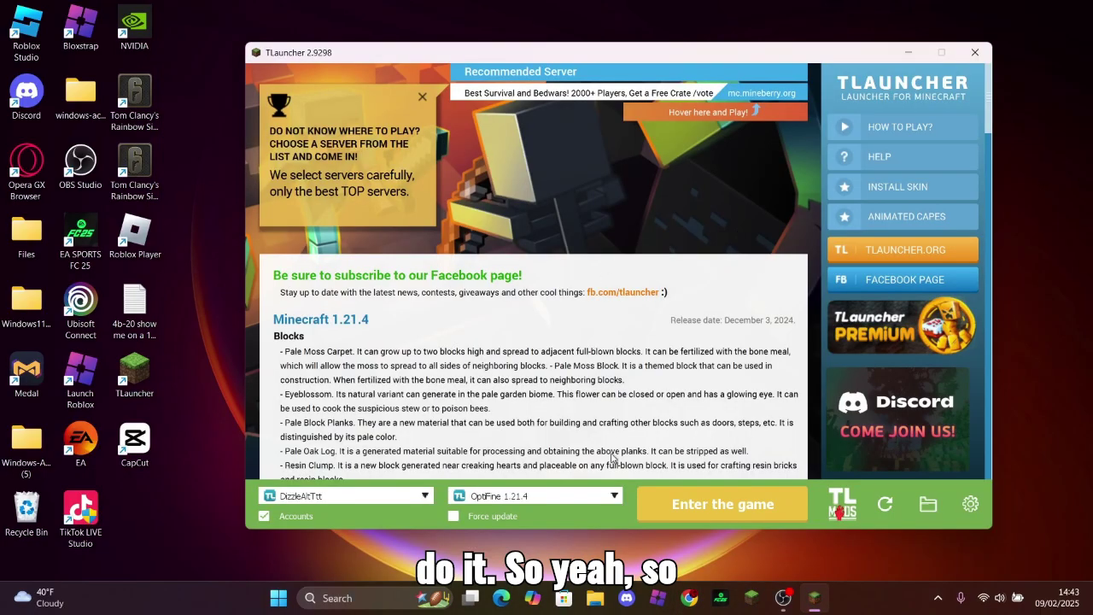
{"action": "left_click", "coordinate": [360, 495]}
{"action": "left_click", "coordinate": [329, 547]}
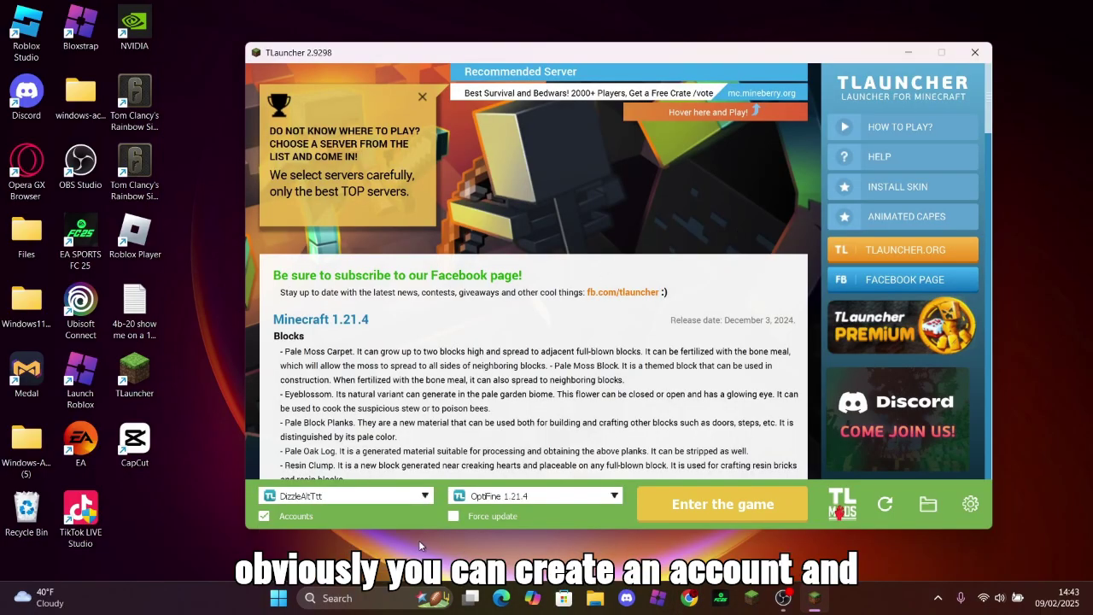
{"action": "left_click", "coordinate": [553, 499]}
{"action": "left_click", "coordinate": [542, 497]}
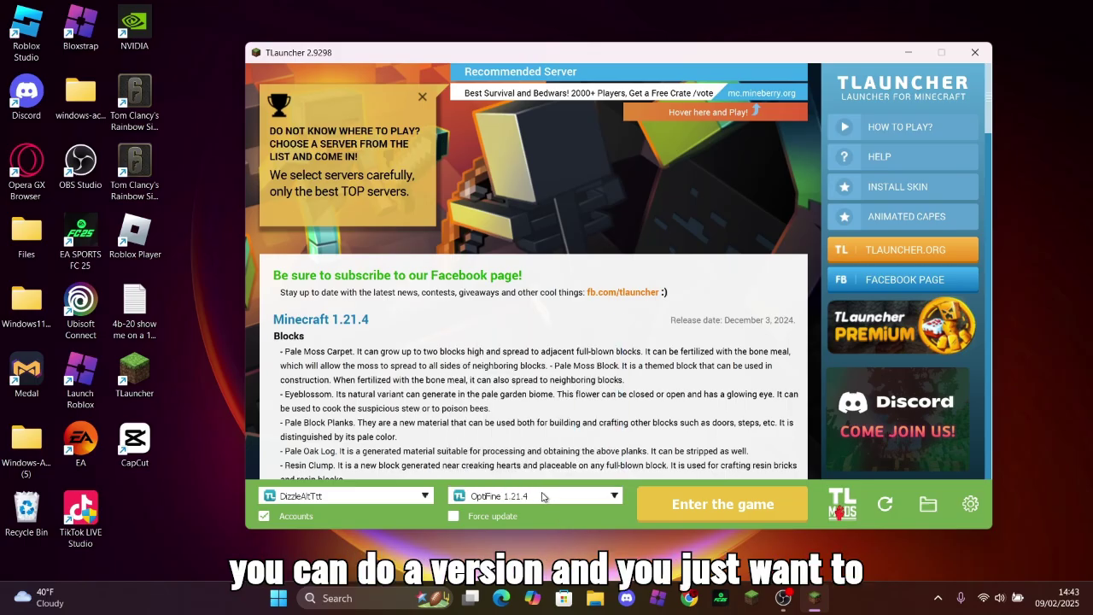
{"action": "left_click", "coordinate": [722, 506]}
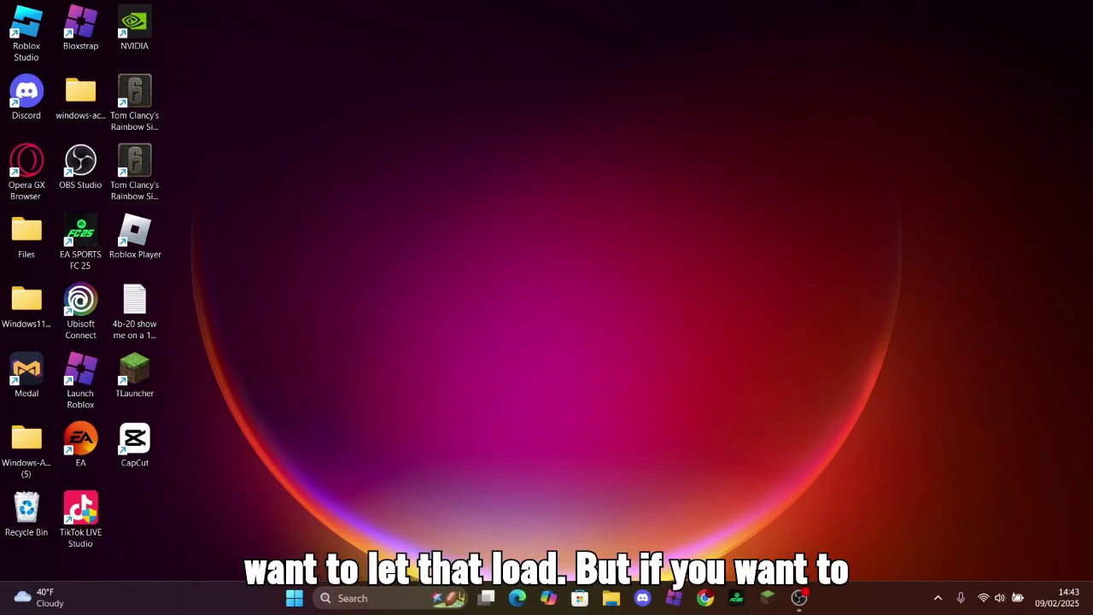
Search Google in Chrome for 'texture pack minecraft tlauncher bedwars'.
{"action": "left_click", "coordinate": [706, 598]}
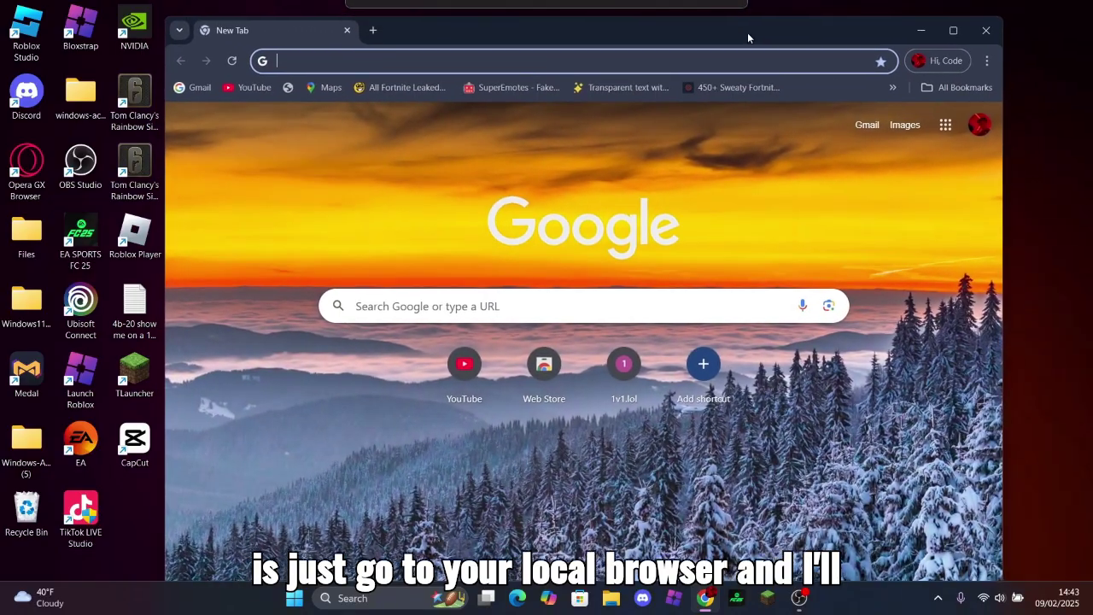
{"action": "left_click_drag", "start_coordinate": [749, 34], "coordinate": [764, 32]}
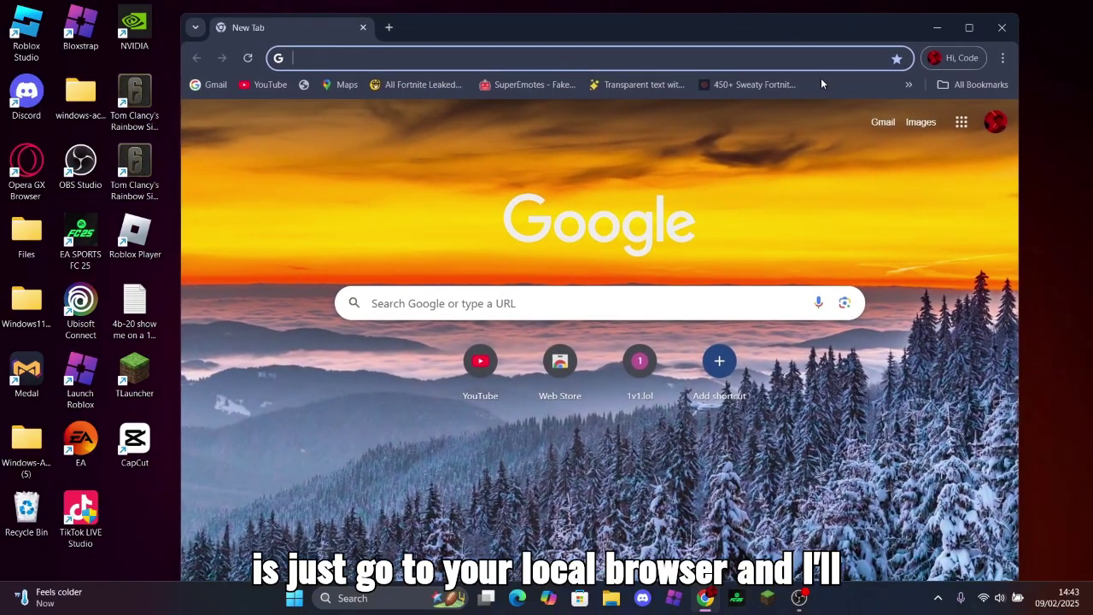
{"action": "type", "text": "text"}
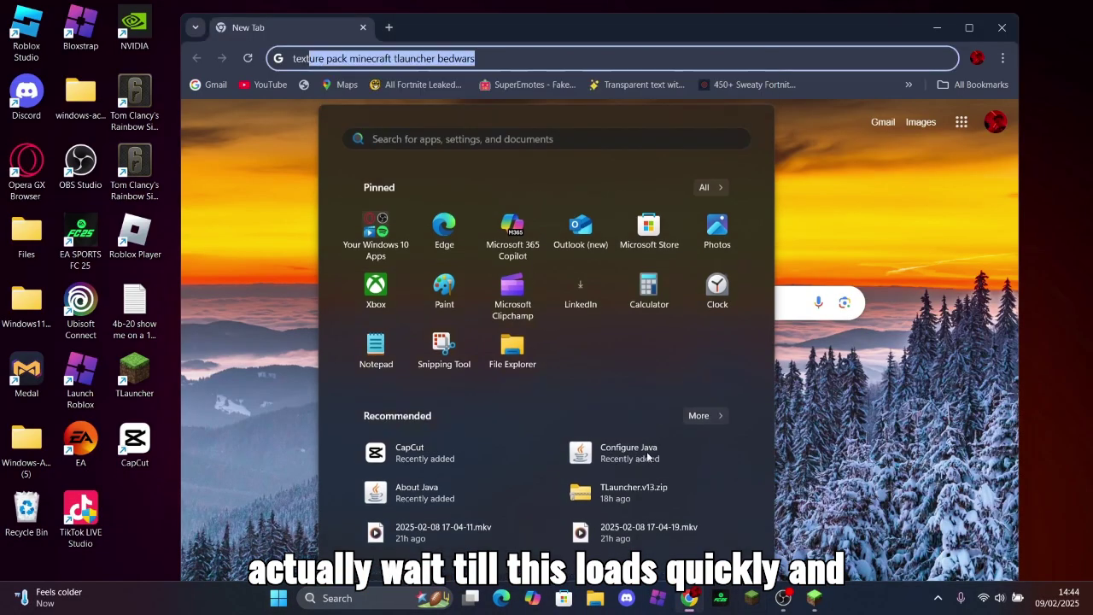
{"action": "type", "text": "ure pack"}
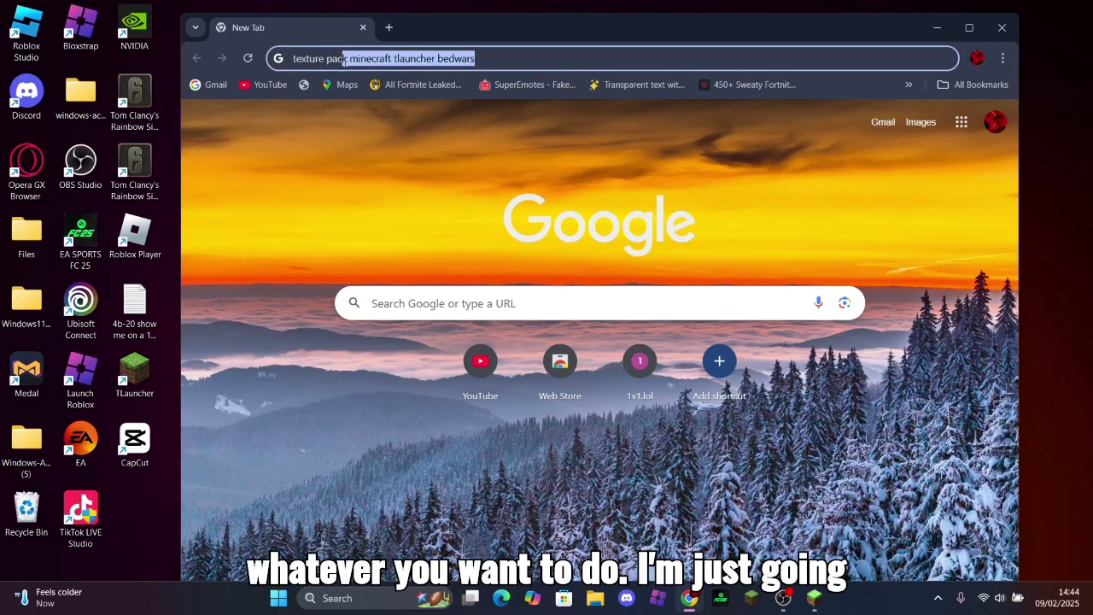
{"action": "key", "text": "ctrl+a"}
{"action": "key", "text": "Return"}
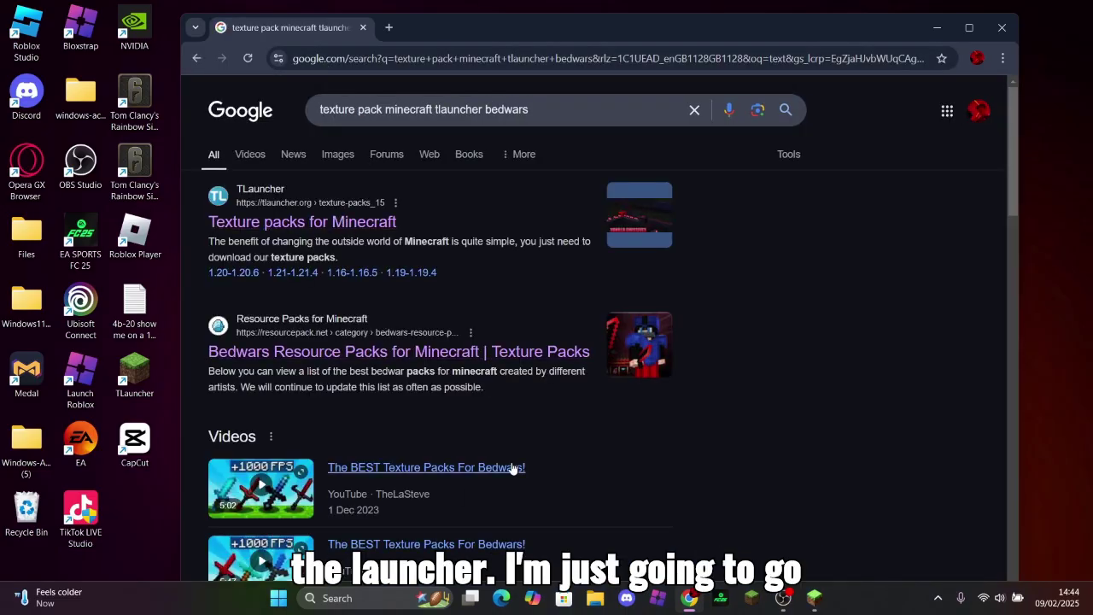
Go to the Bedwars resource packs result, then the Equanimity pack page, dismissing the advert.
{"action": "left_click_drag", "start_coordinate": [321, 348], "coordinate": [276, 349]}
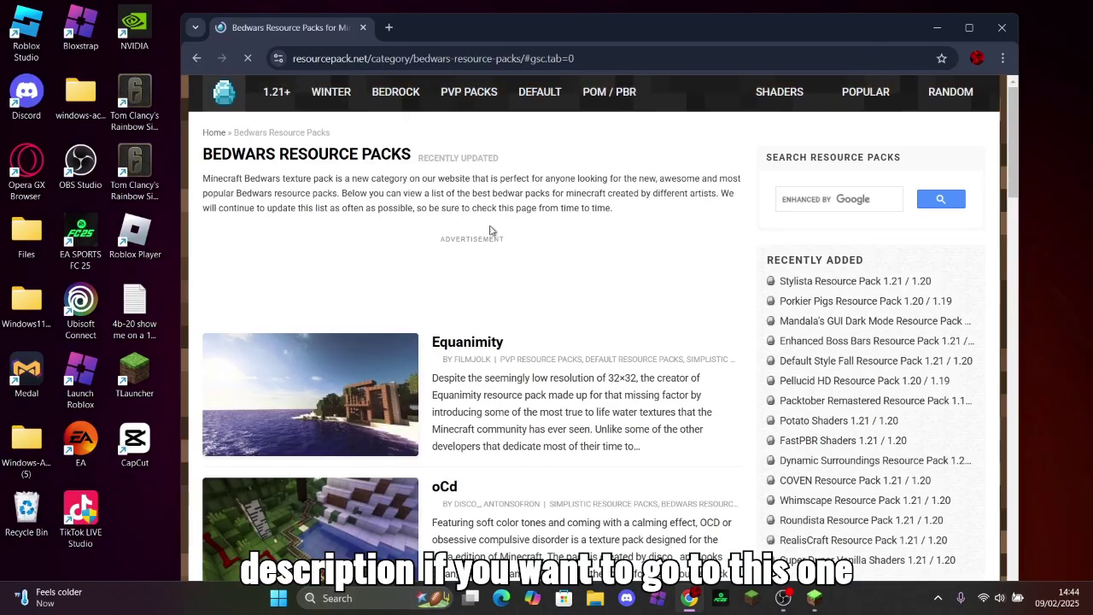
{"action": "scroll", "coordinate": [406, 263], "scroll_direction": "down", "scroll_amount": 1}
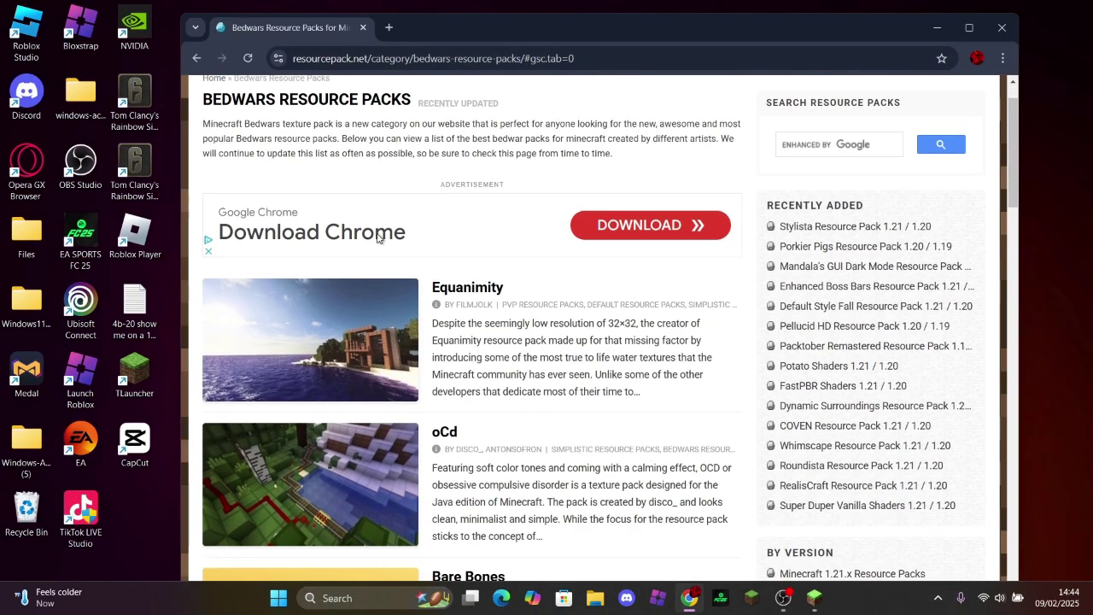
{"action": "scroll", "coordinate": [402, 266], "scroll_direction": "down", "scroll_amount": 1}
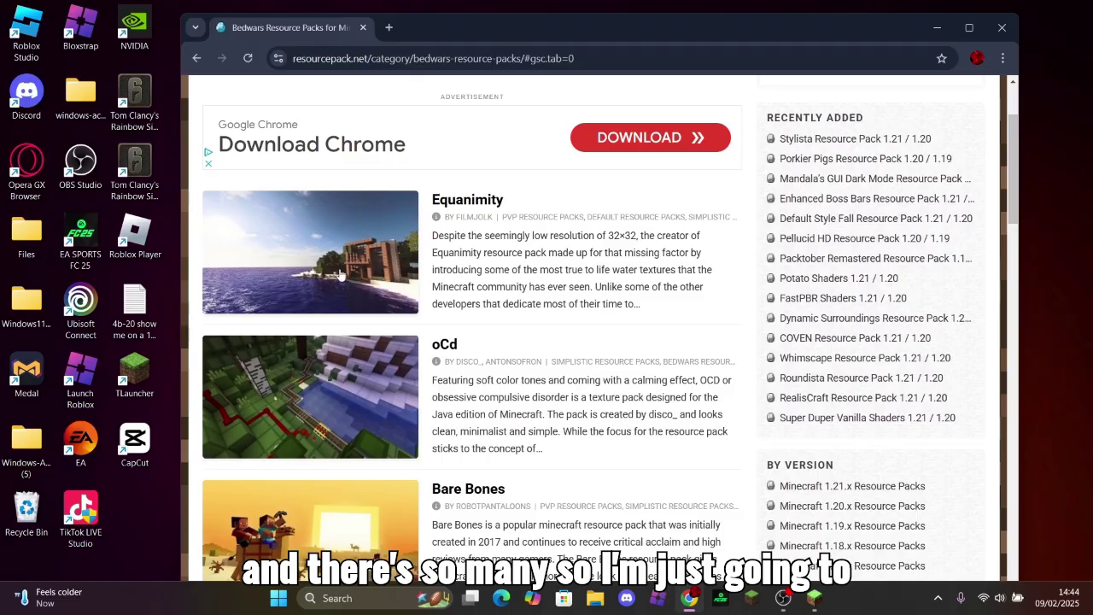
{"action": "left_click", "coordinate": [365, 277]}
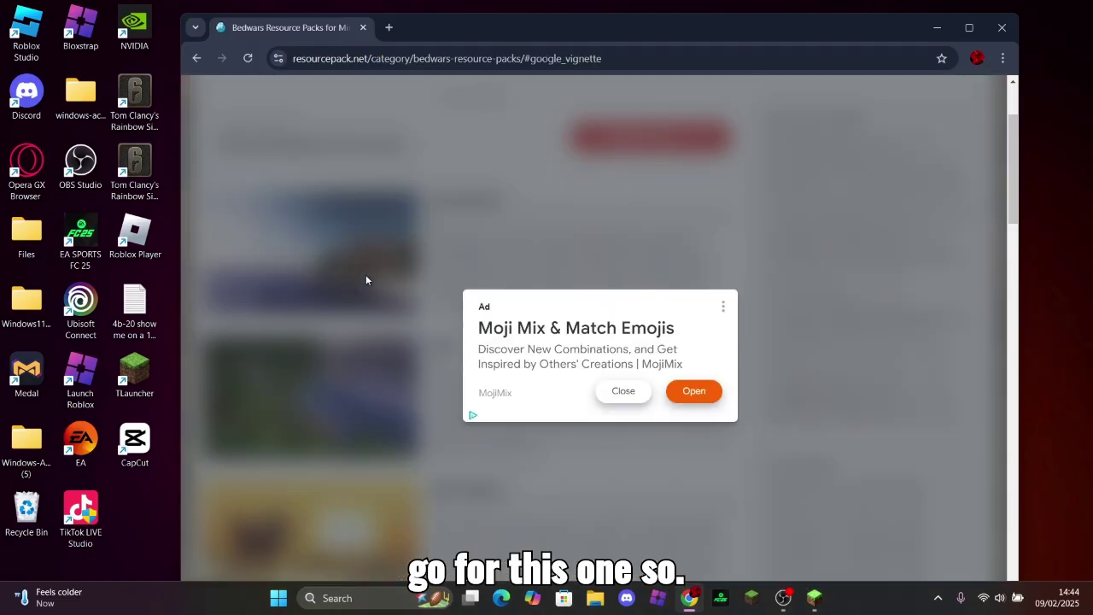
{"action": "left_click", "coordinate": [639, 398]}
Download the [32x] [1.21.x] Java version of Equanimity and check its download progress.
{"action": "scroll", "coordinate": [474, 342], "scroll_direction": "down", "scroll_amount": 15}
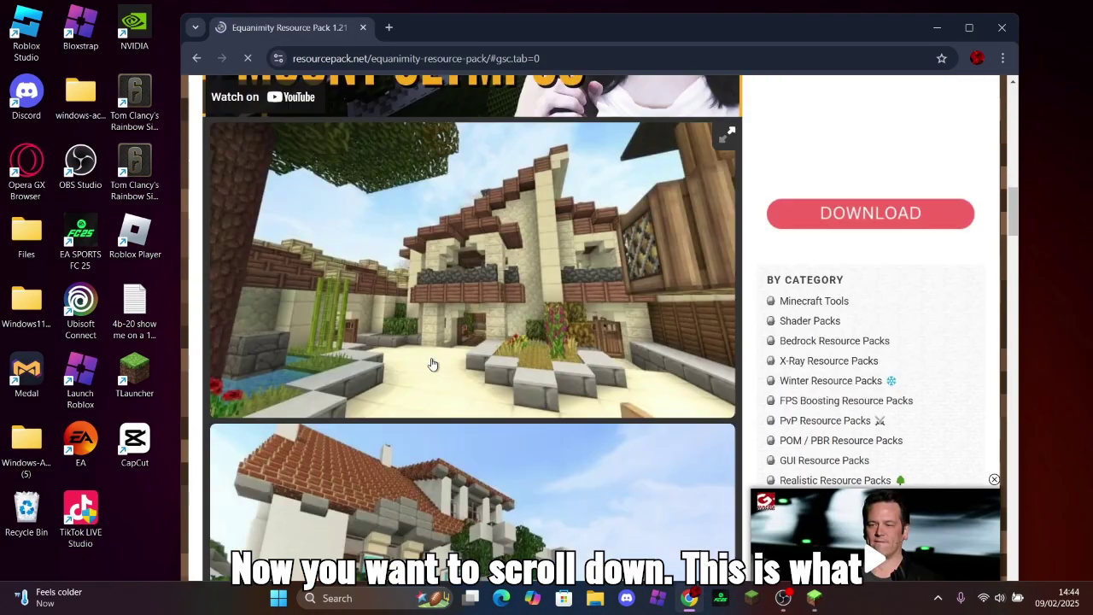
{"action": "scroll", "coordinate": [433, 364], "scroll_direction": "down", "scroll_amount": 10}
{"action": "scroll", "coordinate": [604, 209], "scroll_direction": "up", "scroll_amount": 9}
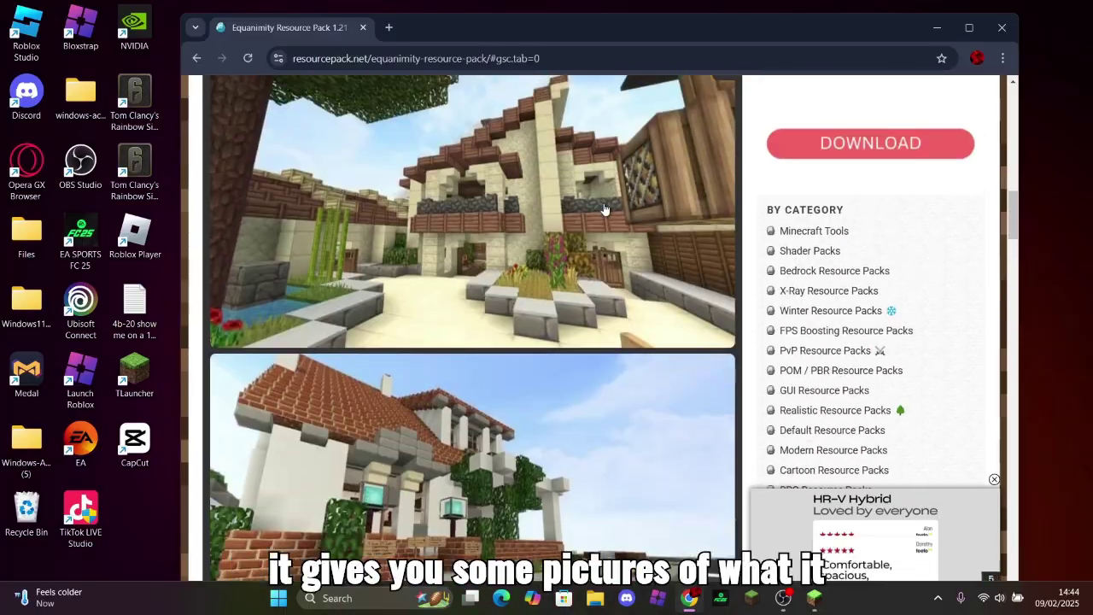
{"action": "scroll", "coordinate": [473, 258], "scroll_direction": "up", "scroll_amount": 4}
{"action": "scroll", "coordinate": [465, 271], "scroll_direction": "down", "scroll_amount": 10}
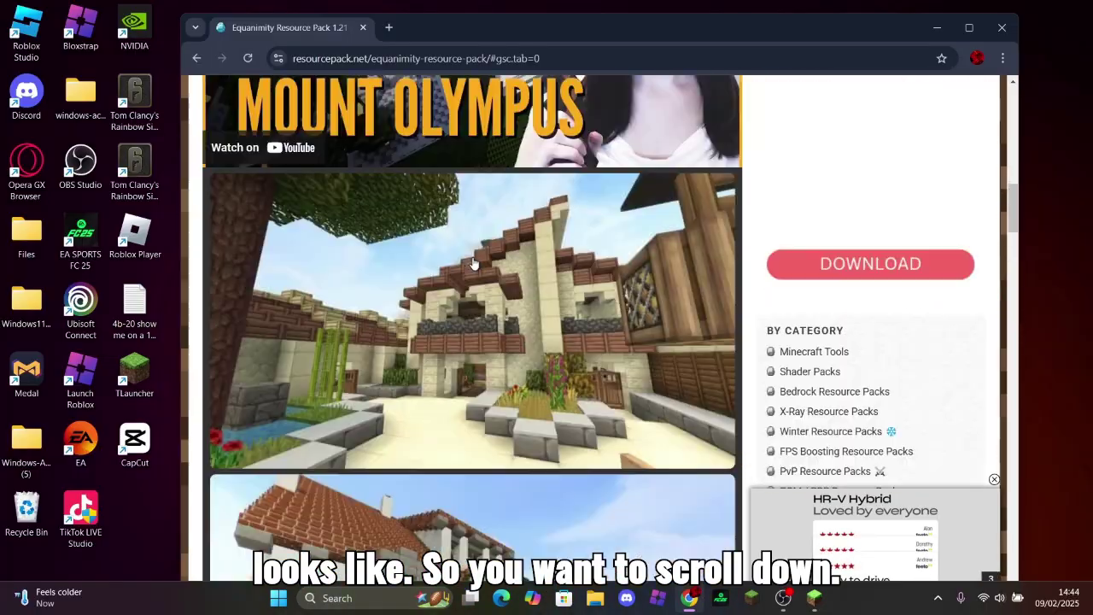
{"action": "scroll", "coordinate": [464, 271], "scroll_direction": "down", "scroll_amount": 8}
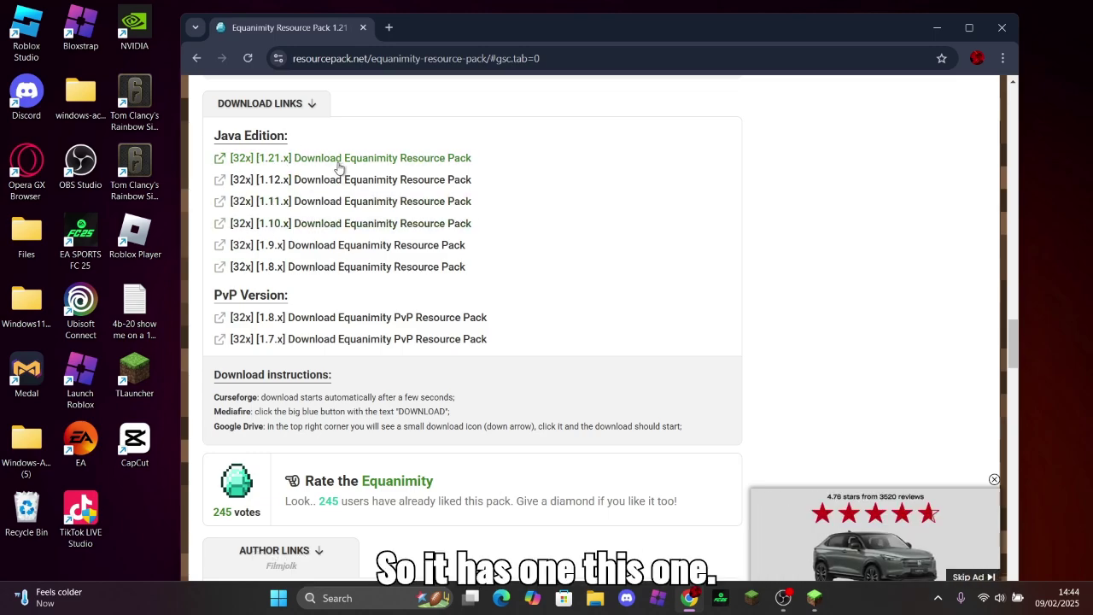
{"action": "left_click", "coordinate": [283, 158]}
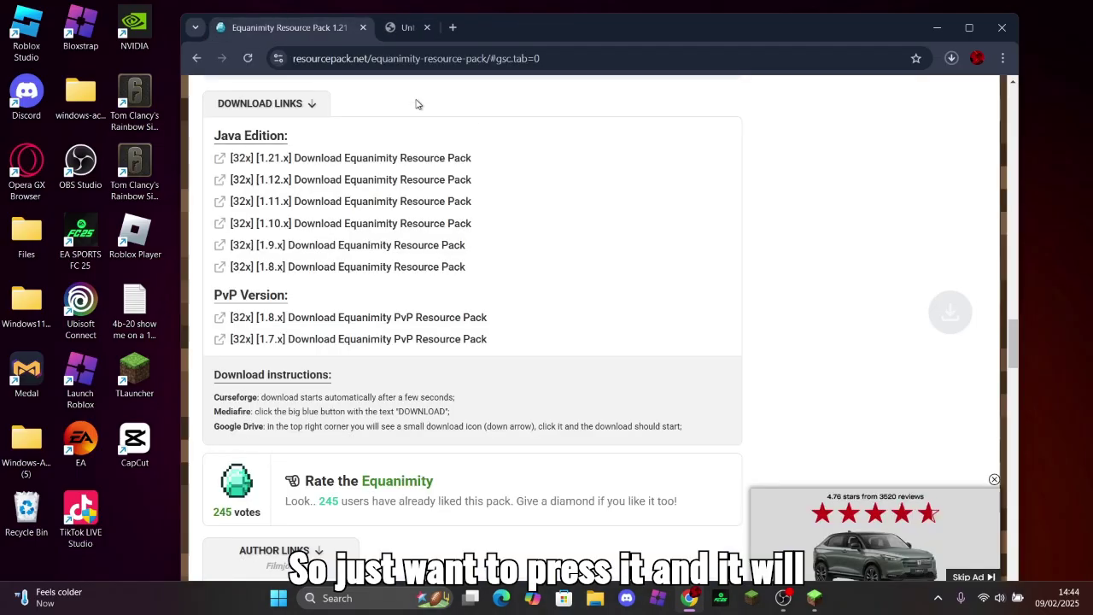
{"action": "left_click", "coordinate": [952, 58]}
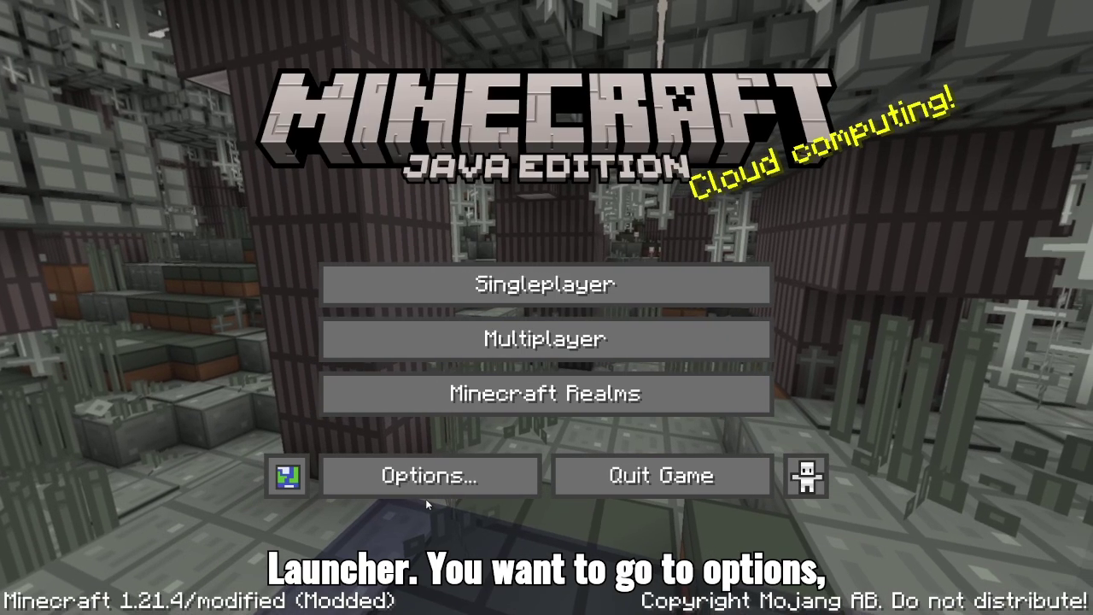
Bring up the resourcepacks folder through Options > Resource Packs > Open Pack Folder.
{"action": "left_click", "coordinate": [446, 479]}
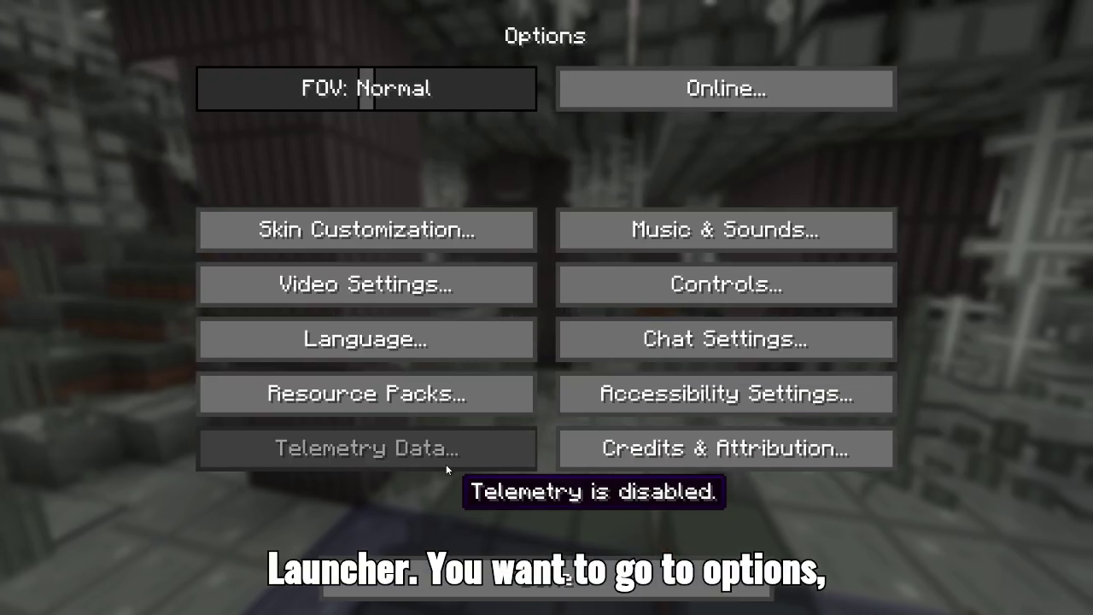
{"action": "left_click", "coordinate": [402, 404]}
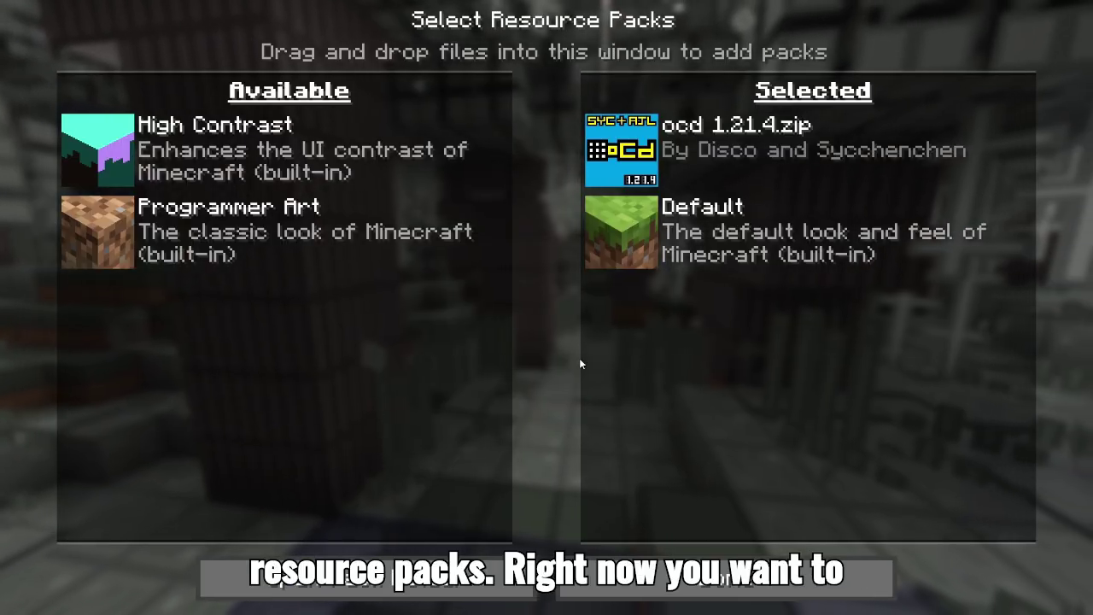
{"action": "left_click", "coordinate": [427, 579]}
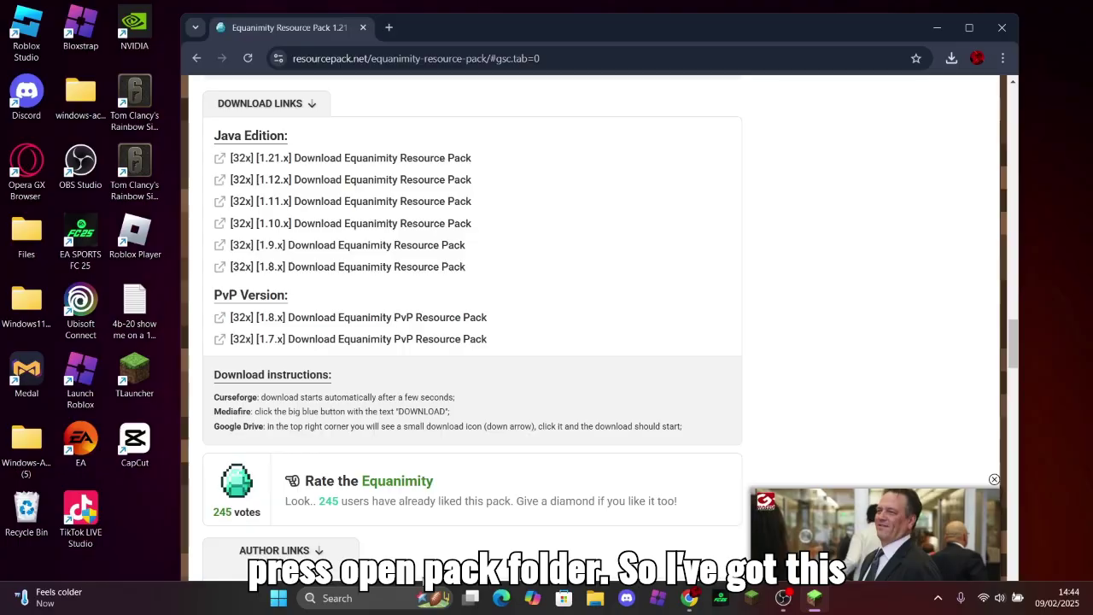
Drag Equanimity_Resurrected_v1.1.5.zip from Chrome's downloads into the resourcepacks folder.
{"action": "left_click", "coordinate": [688, 598]}
{"action": "left_click", "coordinate": [952, 57]}
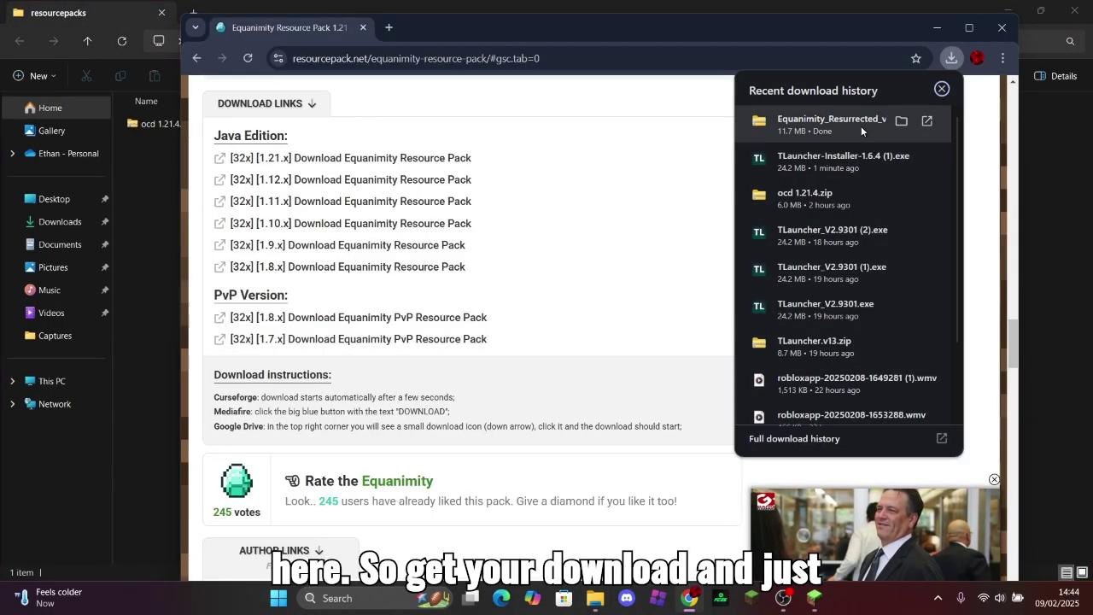
{"action": "left_click_drag", "start_coordinate": [861, 126], "coordinate": [402, 182]}
{"action": "left_click_drag", "start_coordinate": [188, 194], "coordinate": [154, 174]}
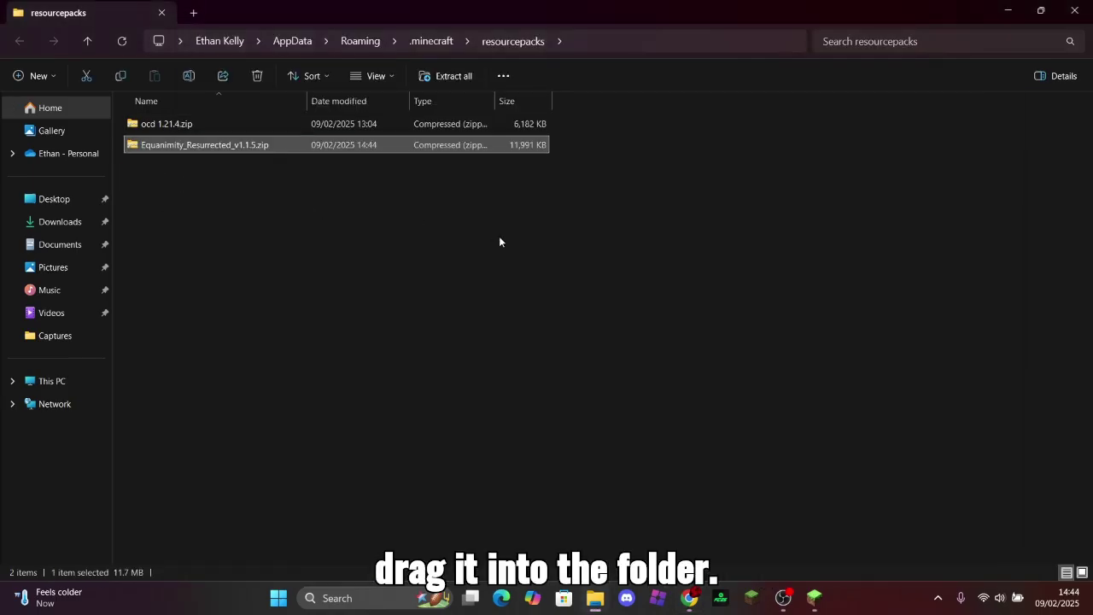
Enable the Equanimity pack in Minecraft's resource pack list.
{"action": "left_click", "coordinate": [816, 596]}
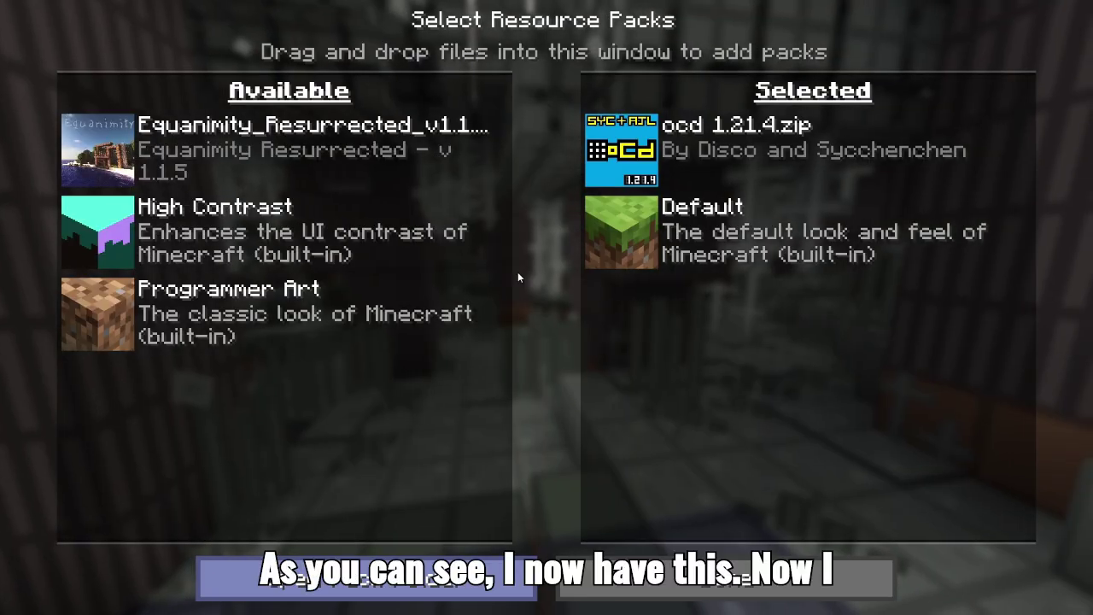
{"action": "mouse_move", "coordinate": [236, 152]}
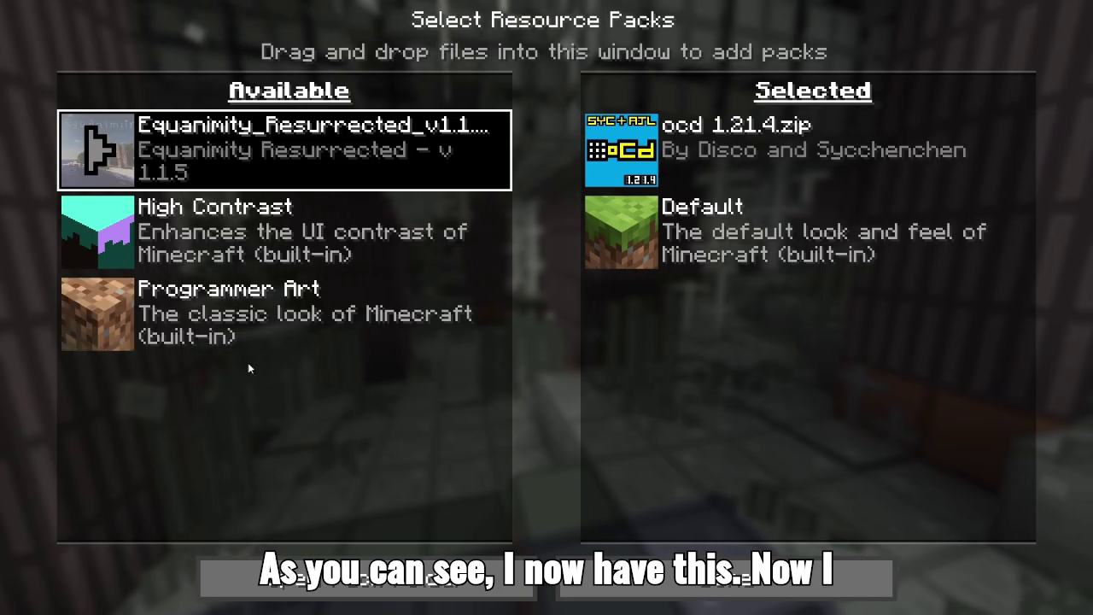
{"action": "left_click", "coordinate": [113, 154]}
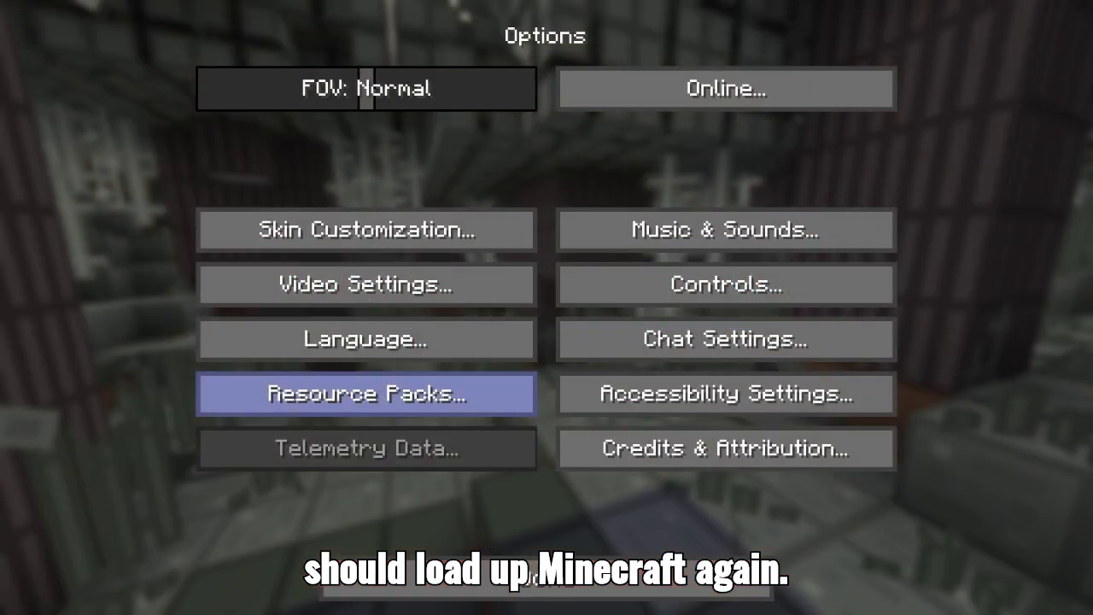
Re-enable Equanimity in Resource Packs, reorder it against ocd 1.21.4.zip, and apply with Done.
{"action": "left_click", "coordinate": [460, 403]}
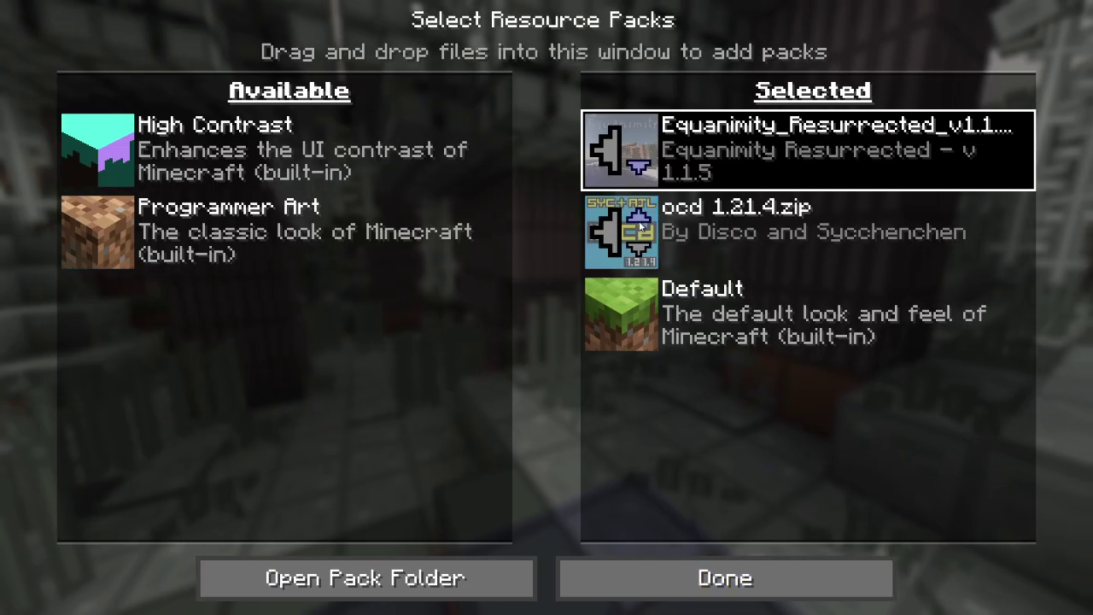
{"action": "left_click", "coordinate": [607, 145]}
{"action": "left_click", "coordinate": [94, 150]}
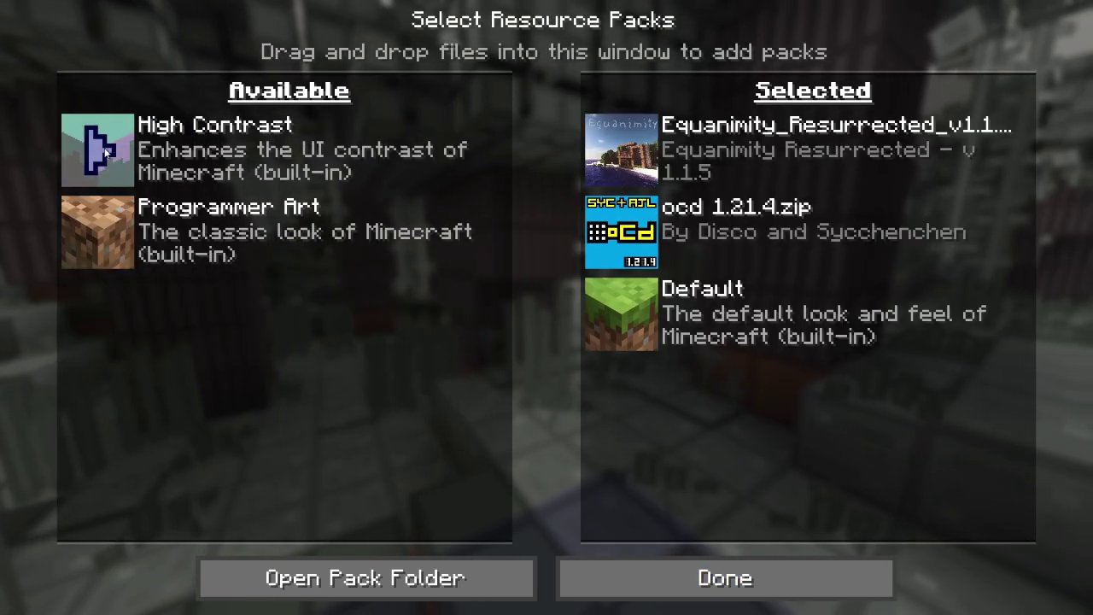
{"action": "left_click", "coordinate": [636, 169]}
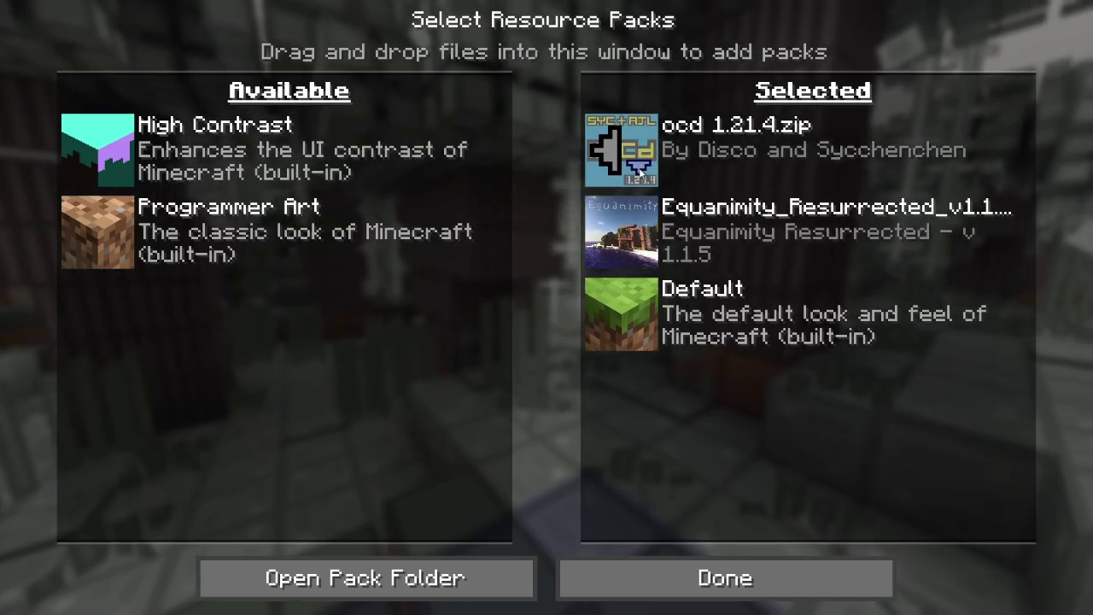
{"action": "left_click", "coordinate": [636, 168]}
{"action": "left_click", "coordinate": [725, 579]}
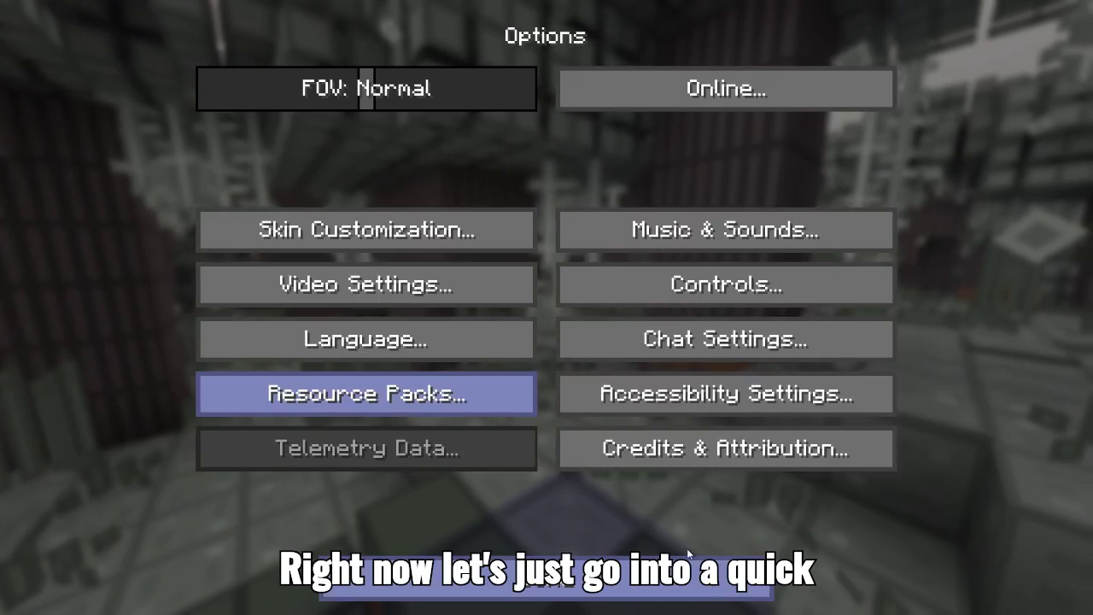
Return to the title screen, go to Singleplayer, and load New World.
{"action": "left_click", "coordinate": [547, 525]}
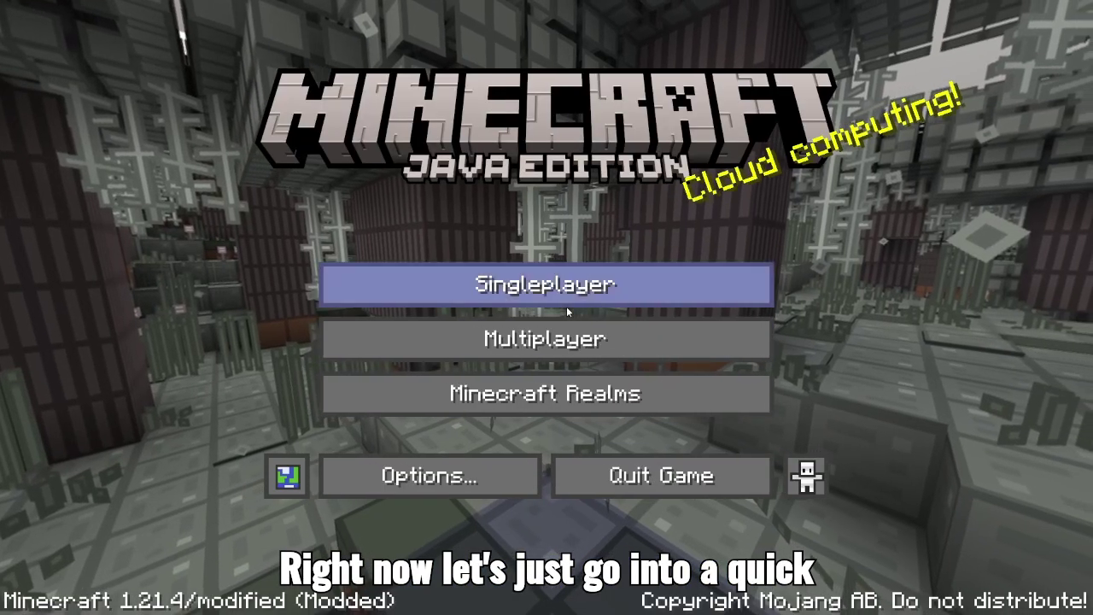
{"action": "left_click", "coordinate": [564, 289]}
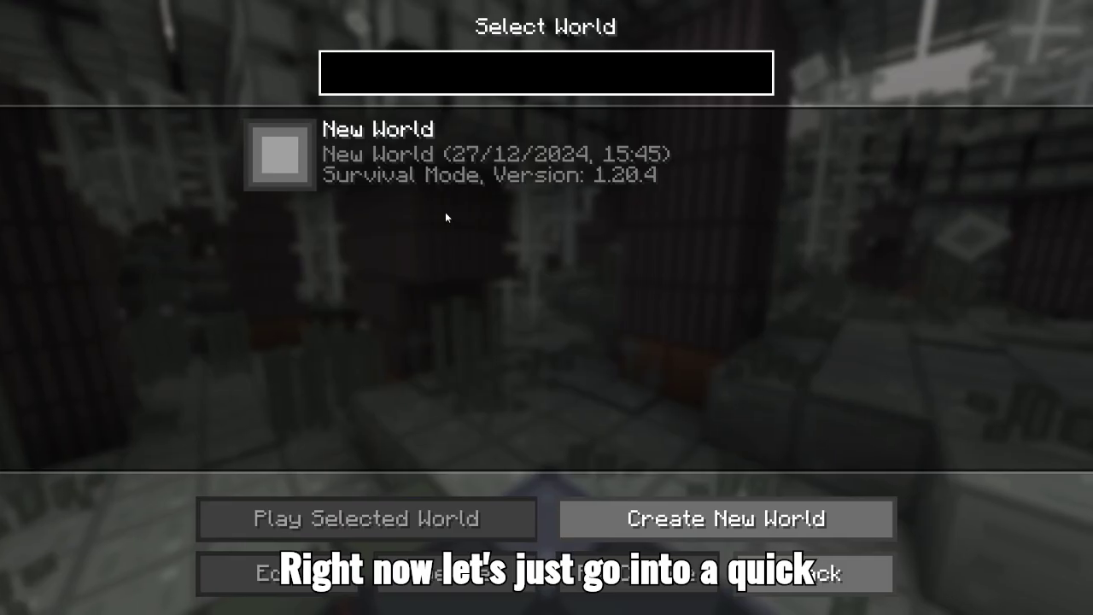
{"action": "double_click", "coordinate": [612, 187]}
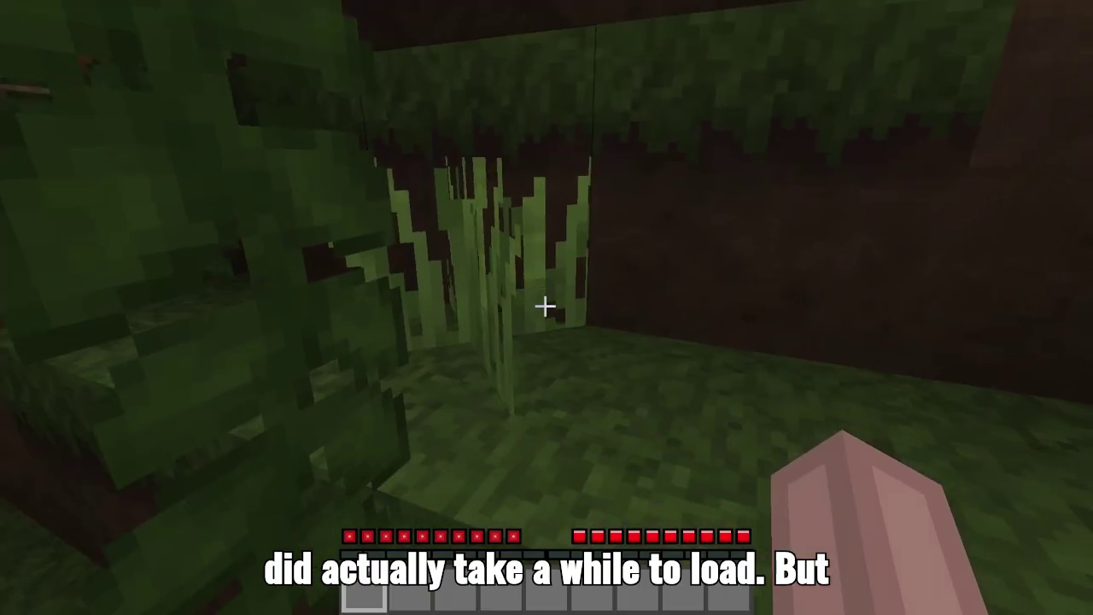
Walk through the jungle into the lake, swim around, and climb onto the bank.
{"action": "key", "text": "w"}
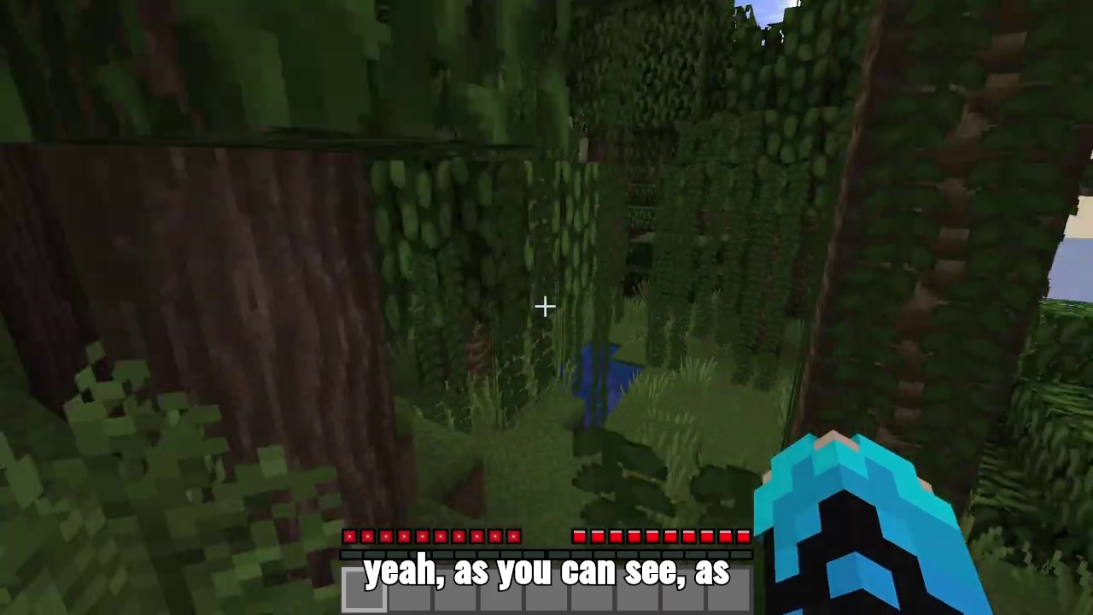
{"action": "key", "text": "w"}
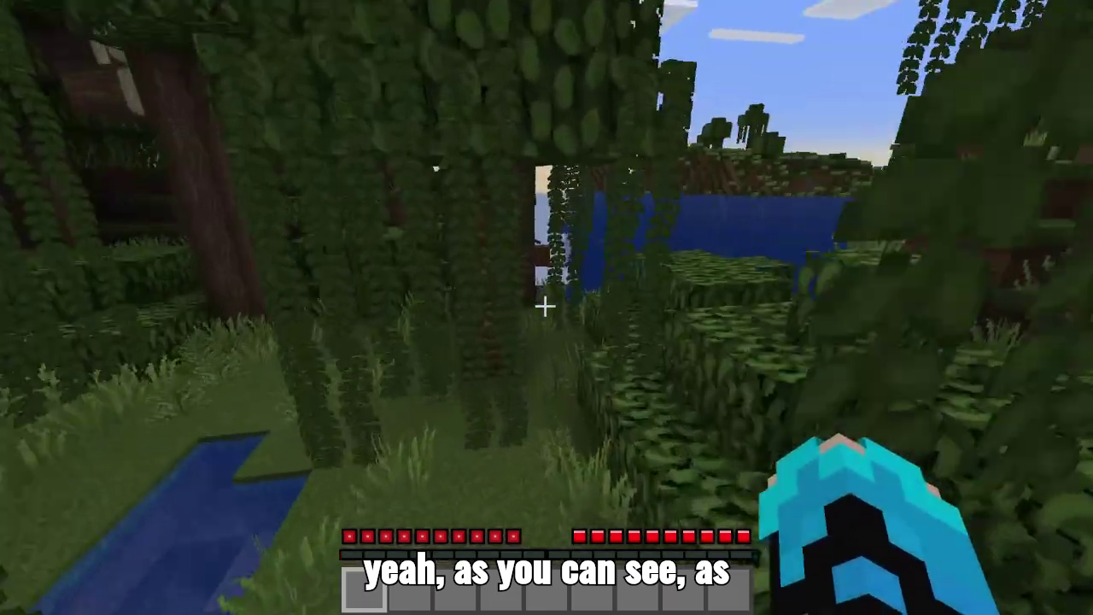
{"action": "key", "text": "w"}
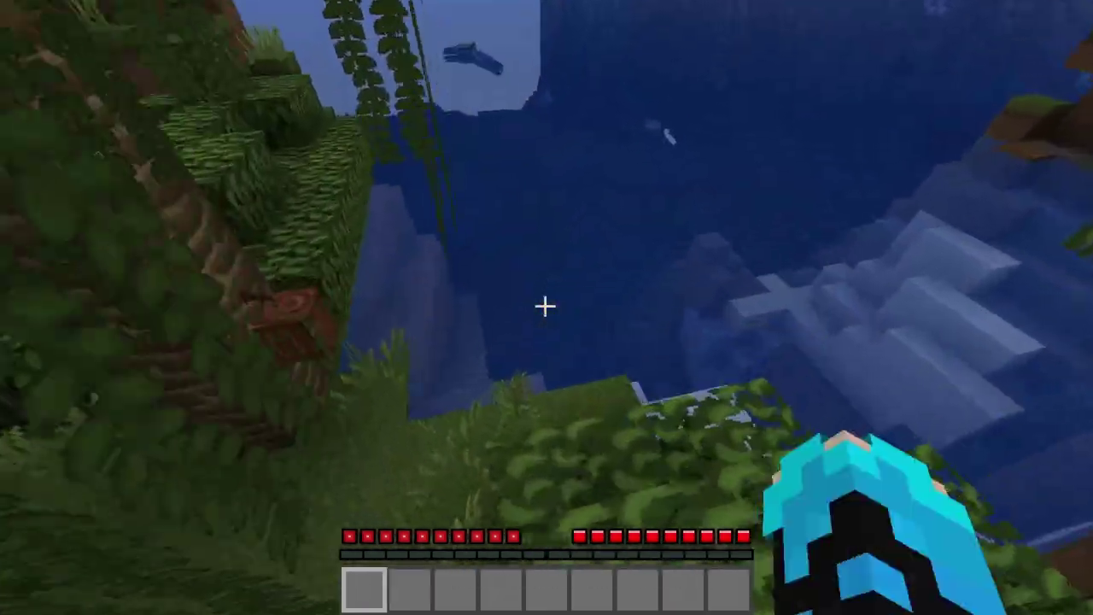
{"action": "key", "text": "w"}
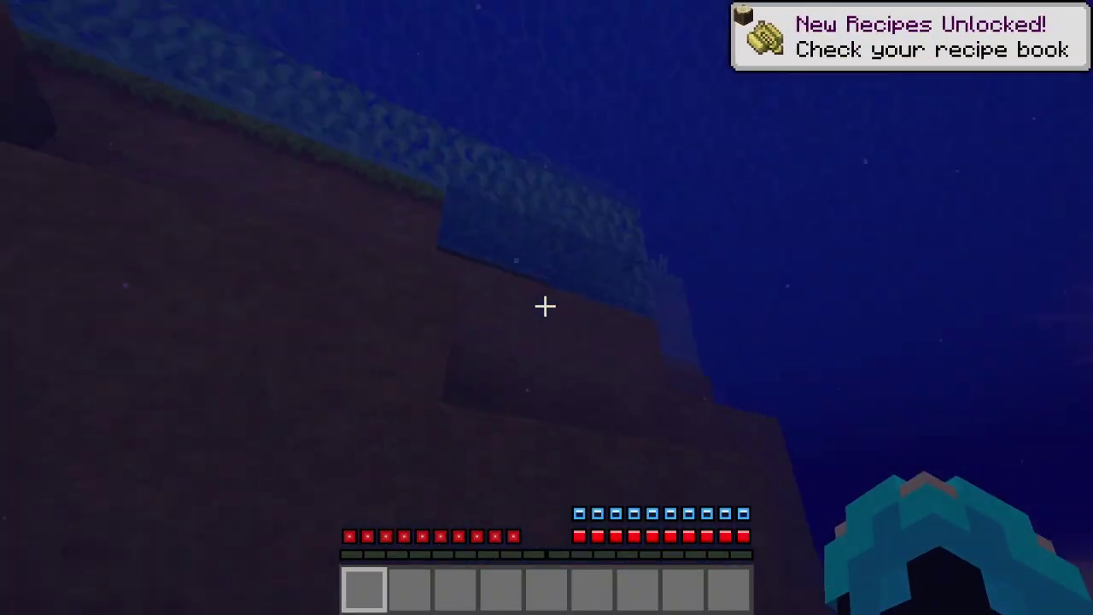
{"action": "key", "text": "space"}
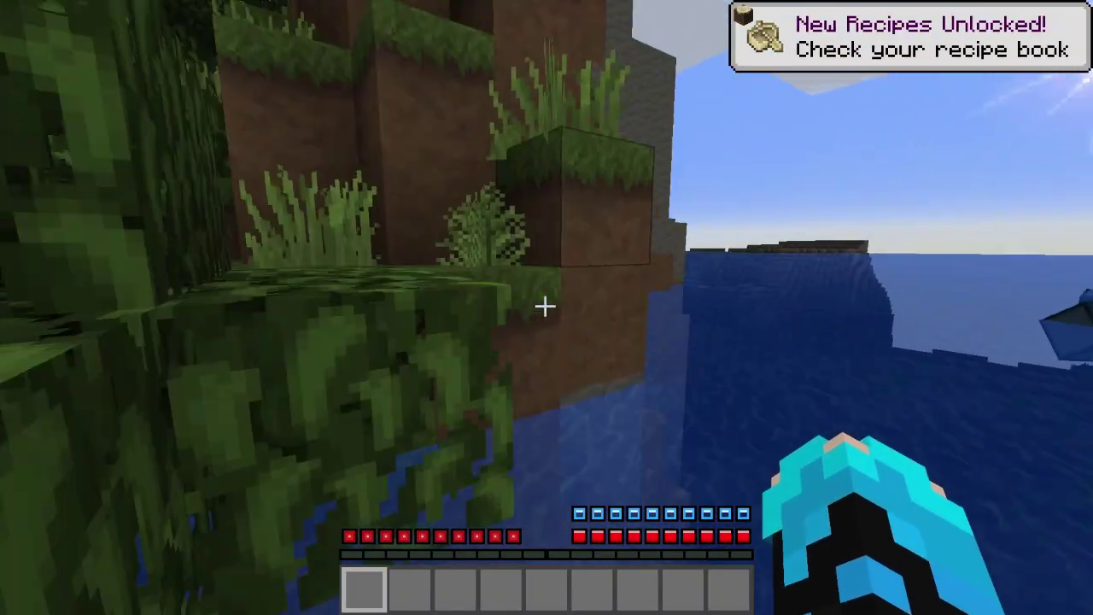
{"action": "key", "text": "w"}
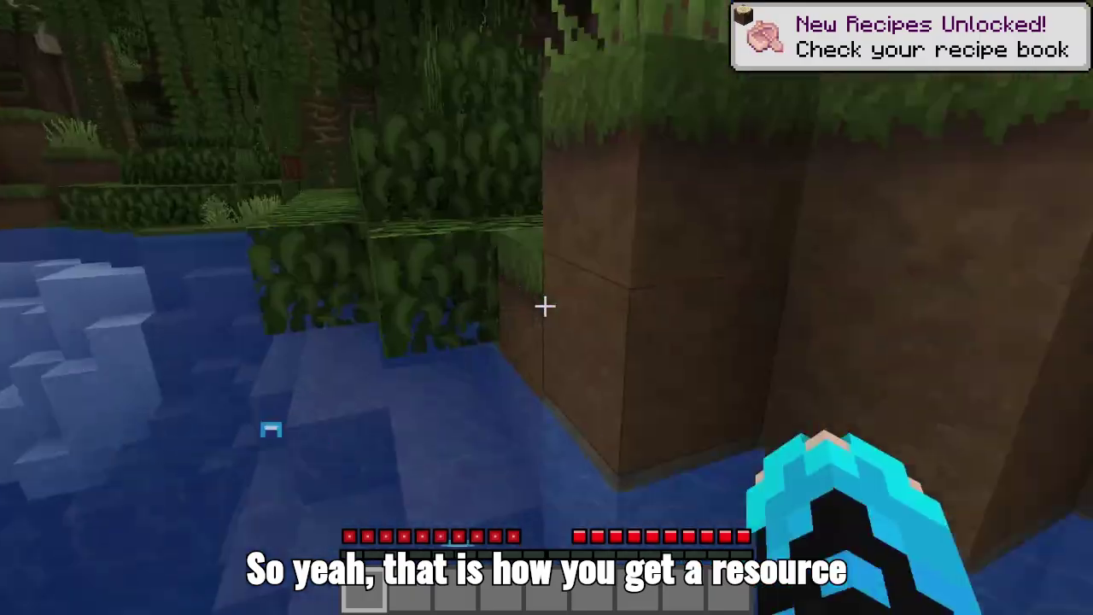
{"action": "key", "text": "w"}
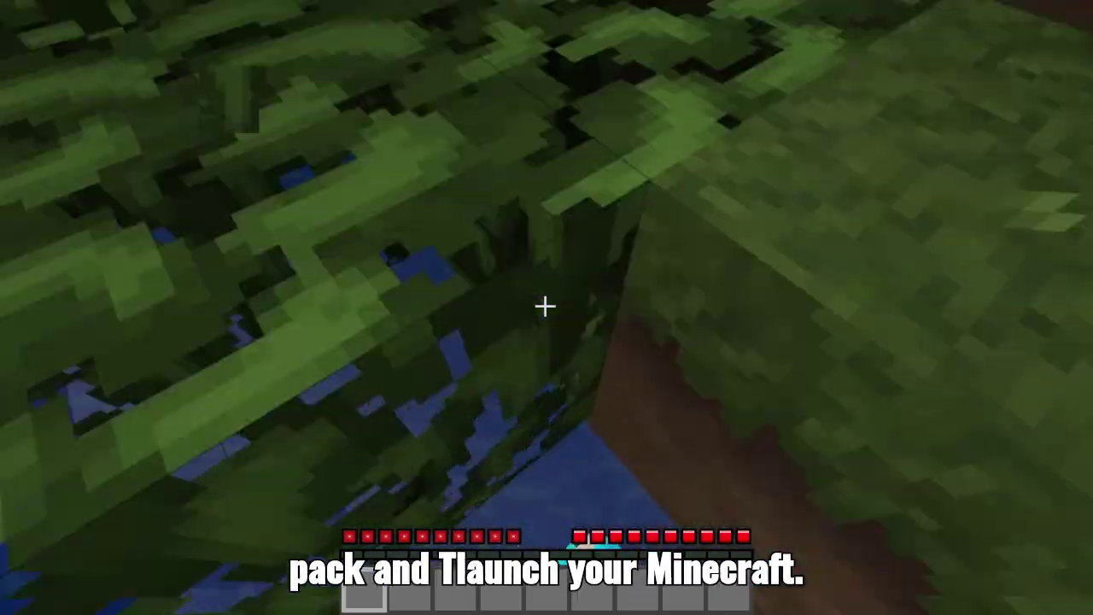
Walk along the shore swinging the diamond tool at leaves, up to the grassy slope.
{"action": "left_click", "coordinate": [545, 306]}
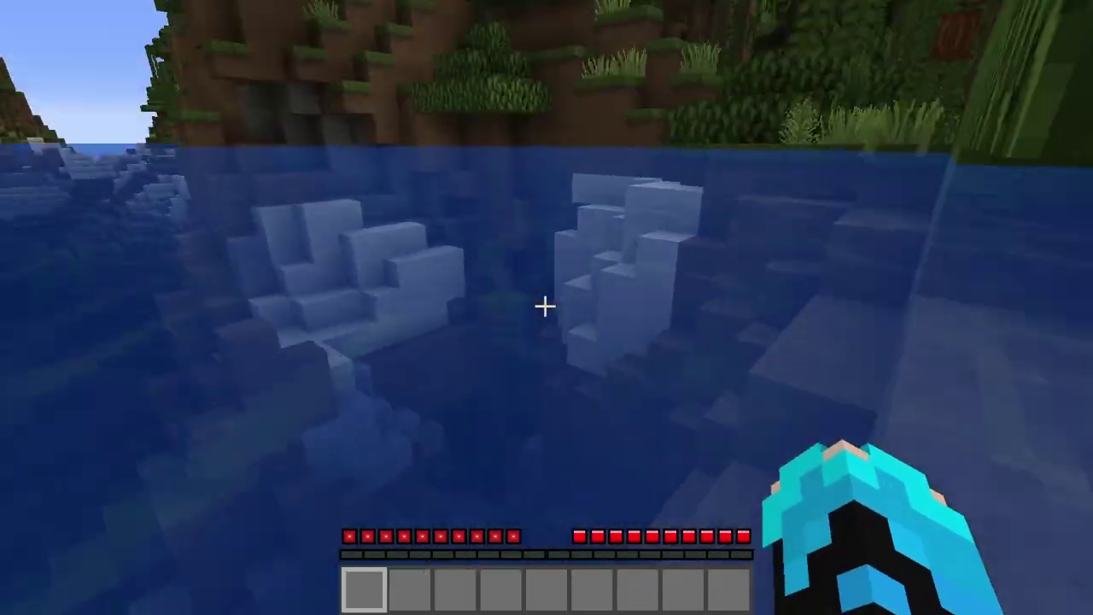
{"action": "key", "text": "w"}
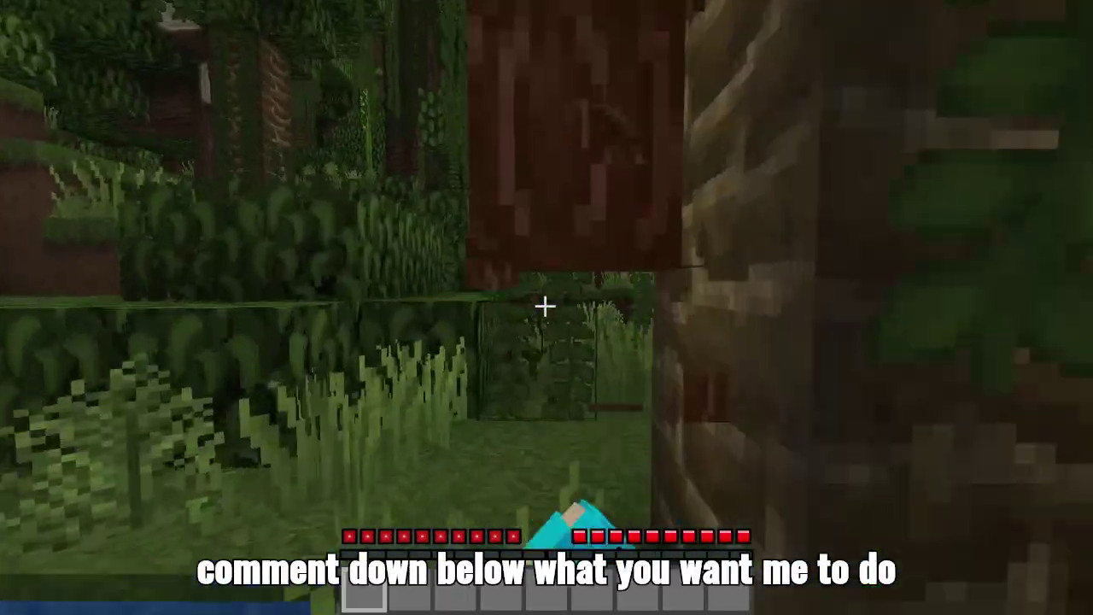
{"action": "left_click", "coordinate": [545, 306]}
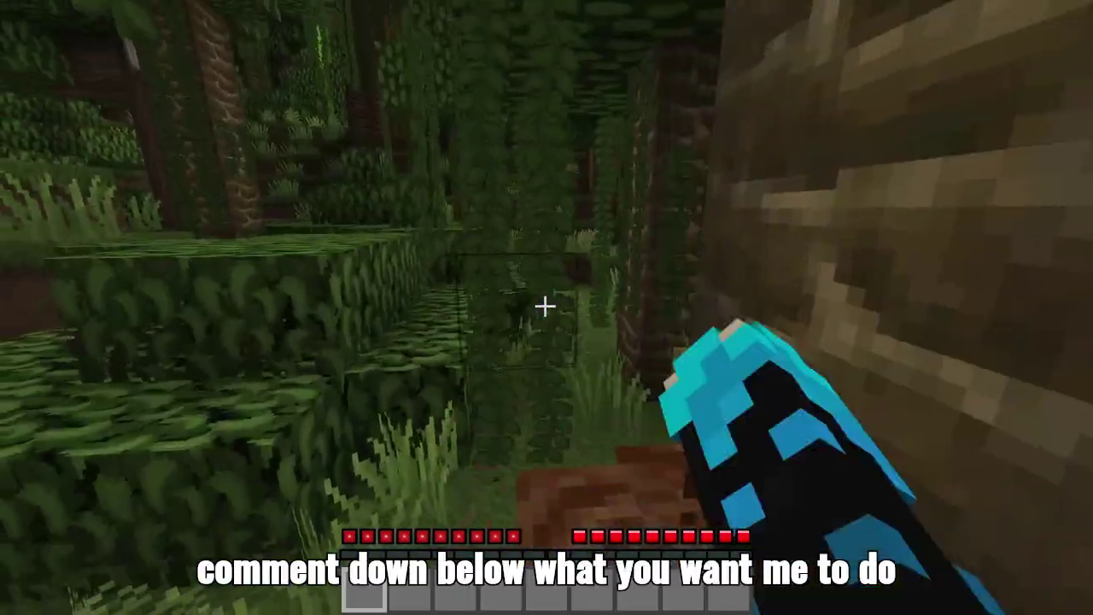
{"action": "key", "text": "w"}
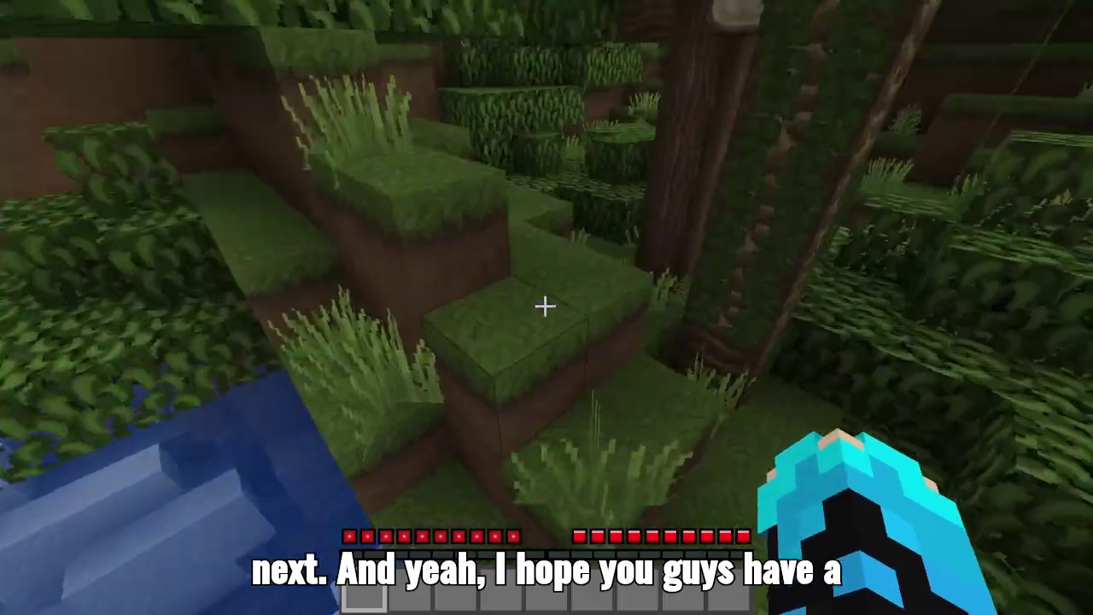
{"action": "key", "text": "w"}
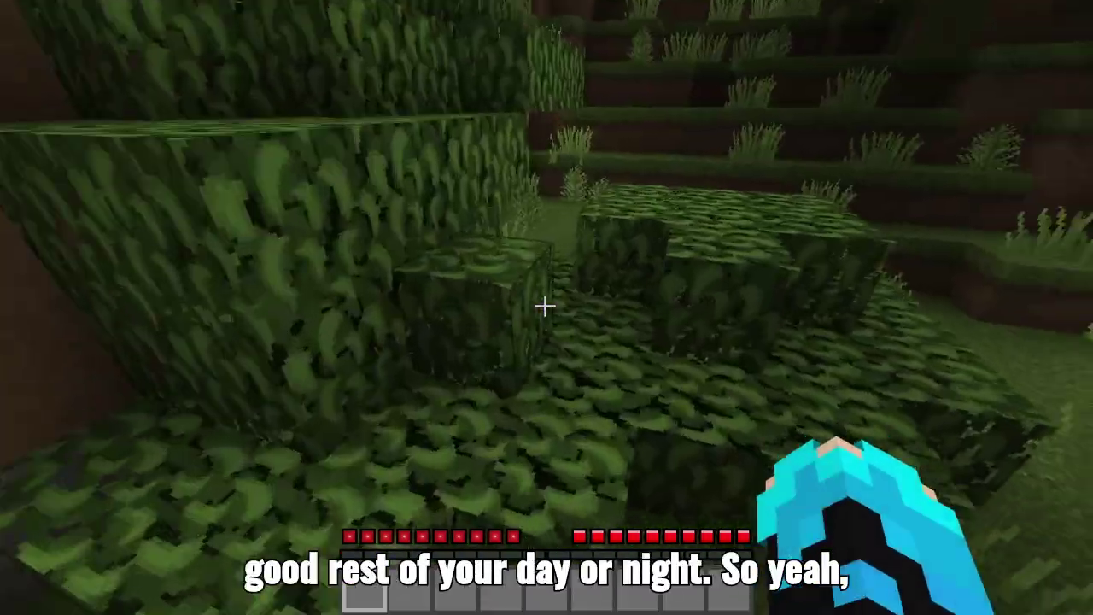
{"action": "key", "text": "w"}
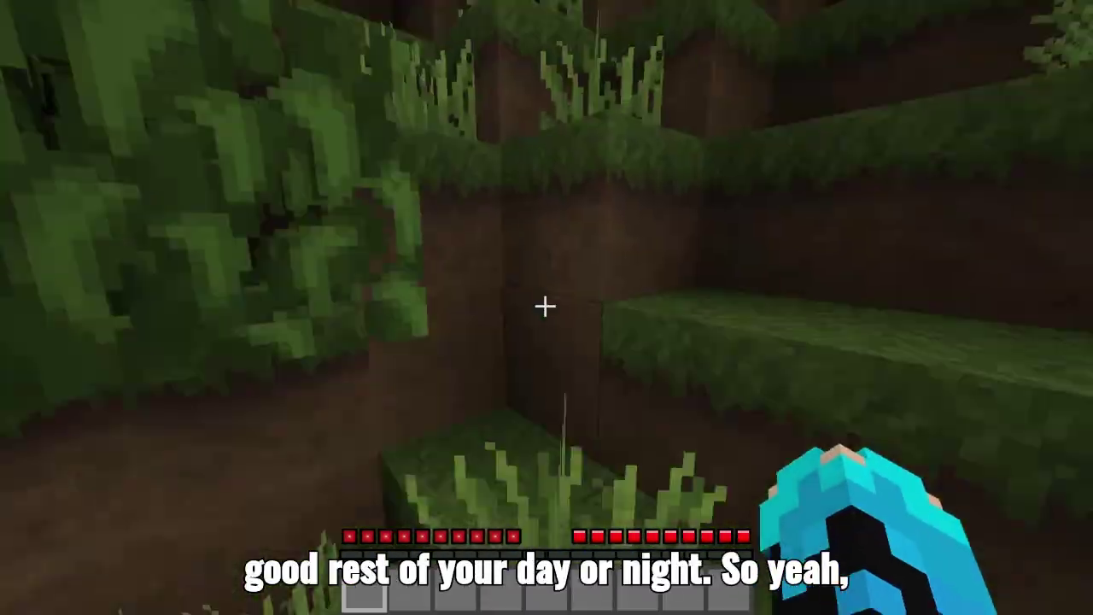
{"action": "key", "text": "w"}
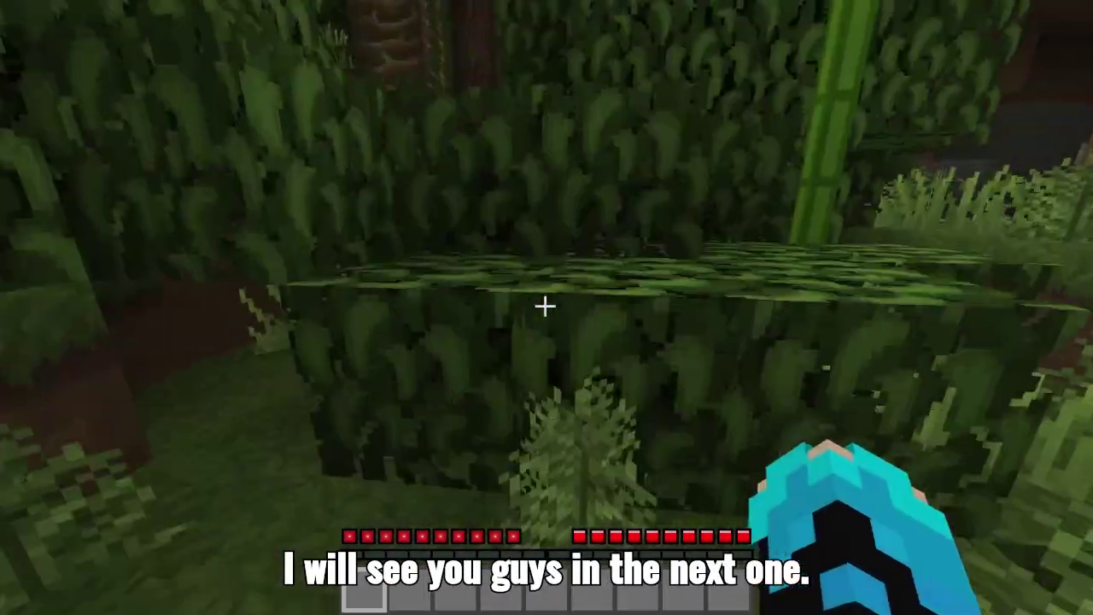